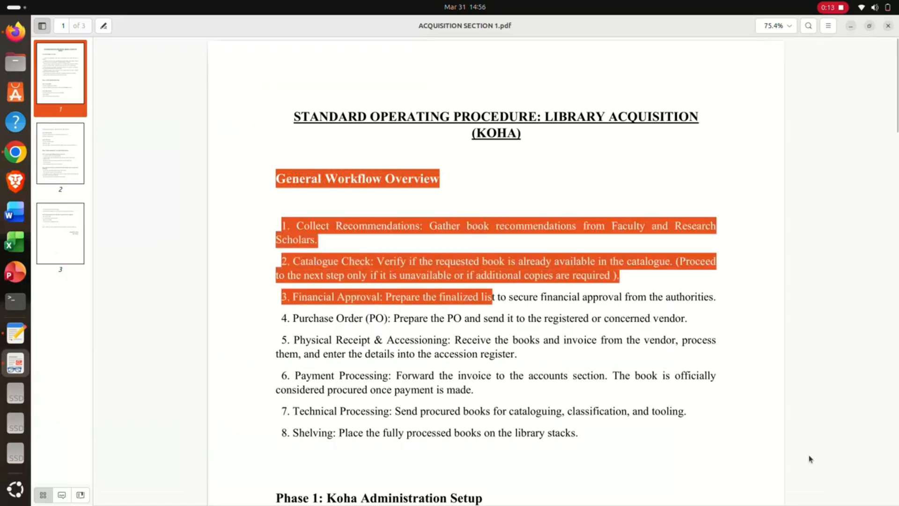
Read through the library acquisition procedure PDF, covering the general workflow, Koha administration setup, purchase order, invoice and payment sections.
scroll(811, 459, down, 10)
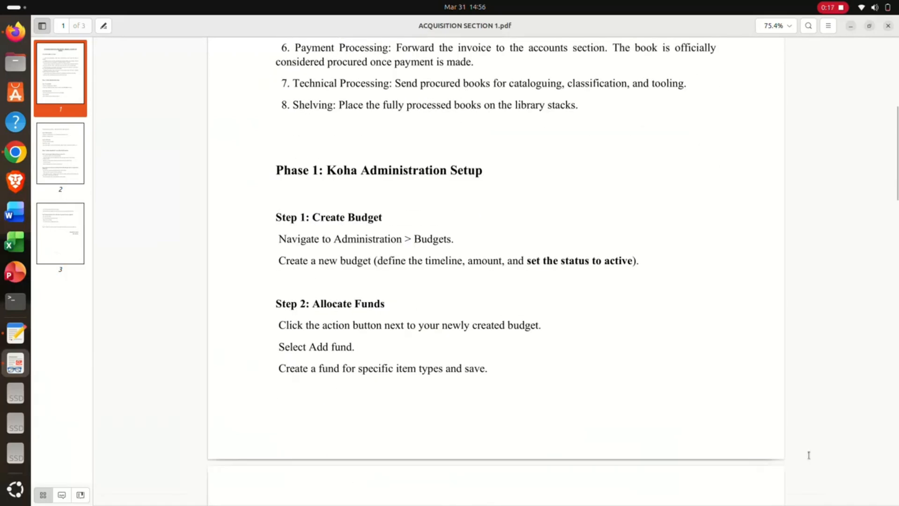
scroll(809, 455, down, 2)
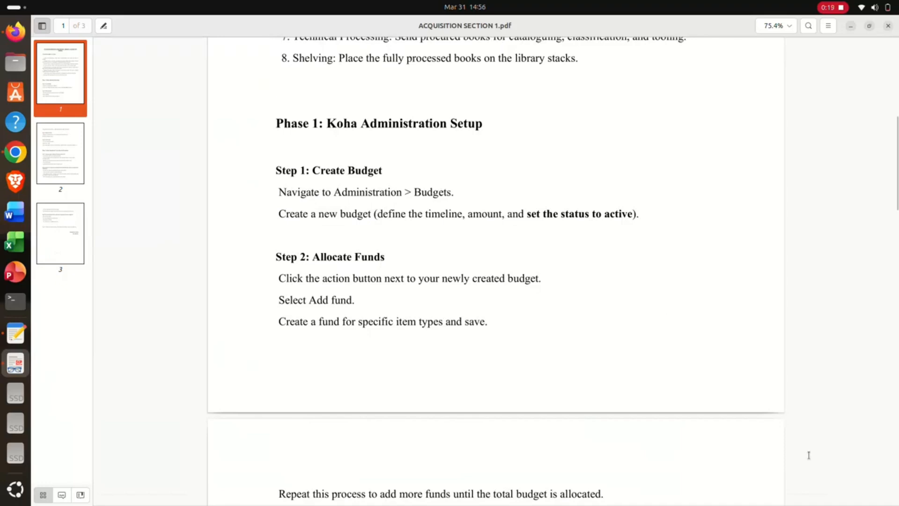
scroll(808, 455, down, 7)
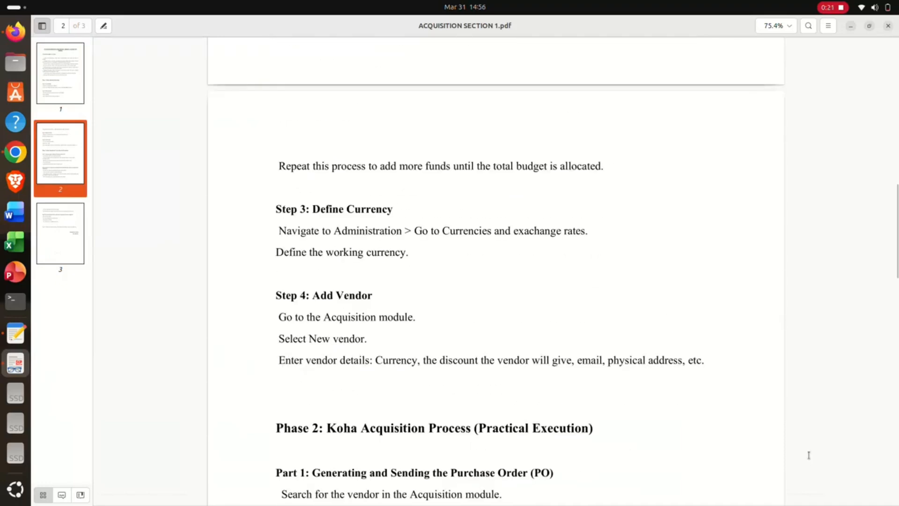
scroll(809, 455, down, 8)
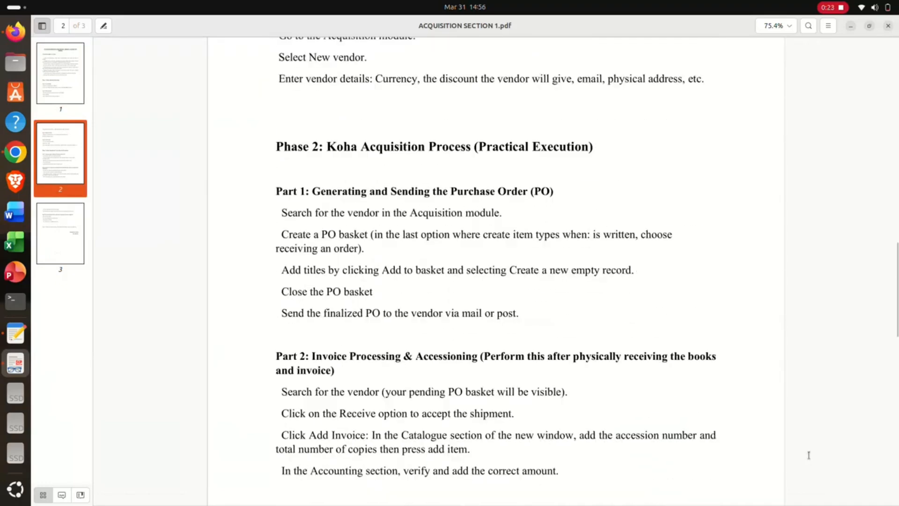
scroll(809, 455, down, 11)
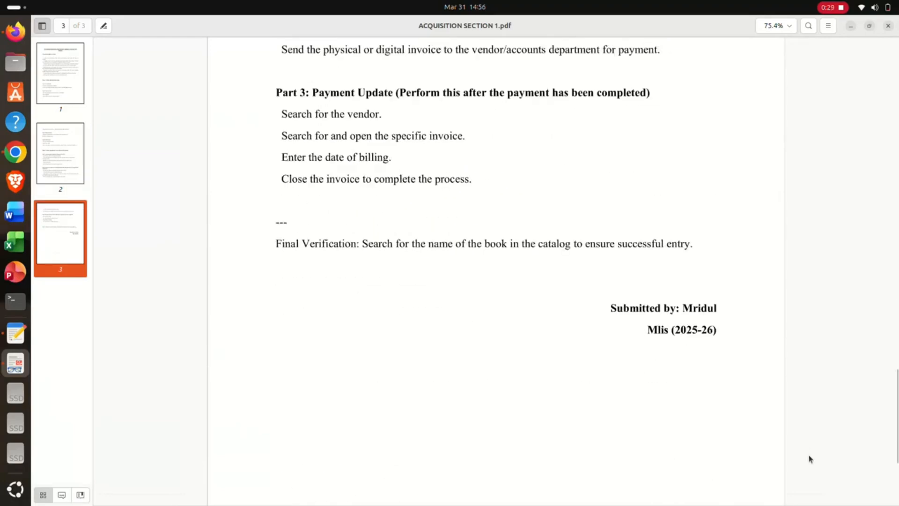
scroll(809, 457, up, 20)
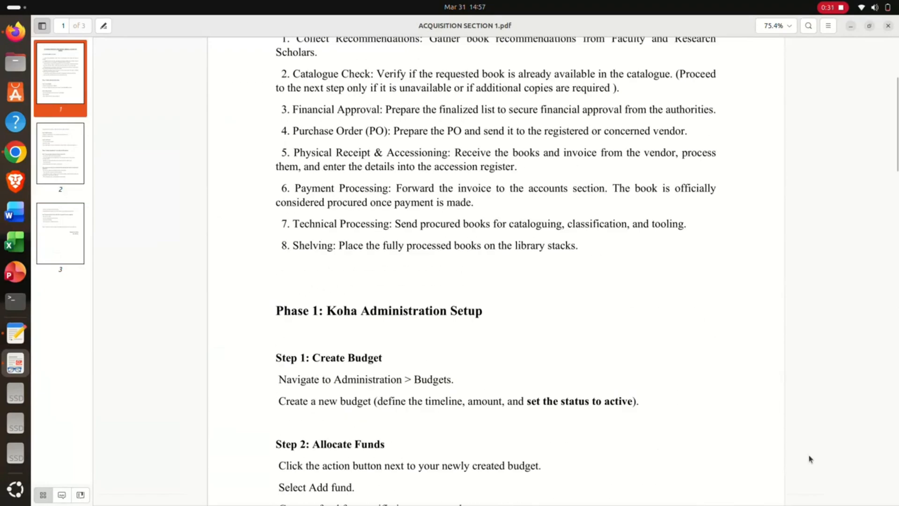
scroll(809, 456, up, 4)
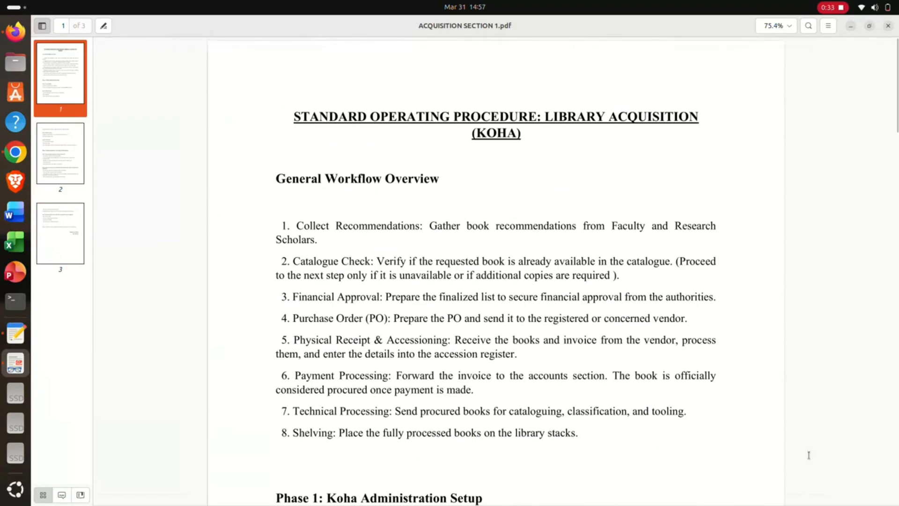
scroll(809, 456, down, 7)
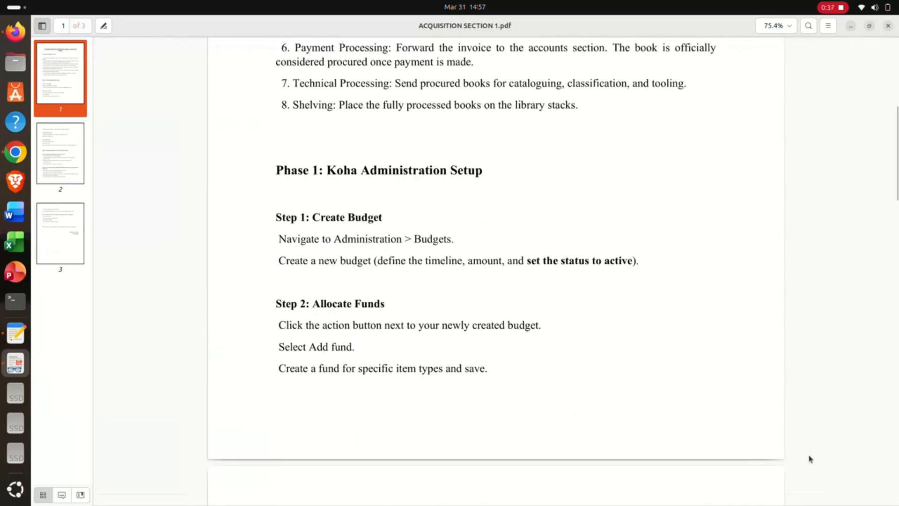
scroll(811, 458, down, 3)
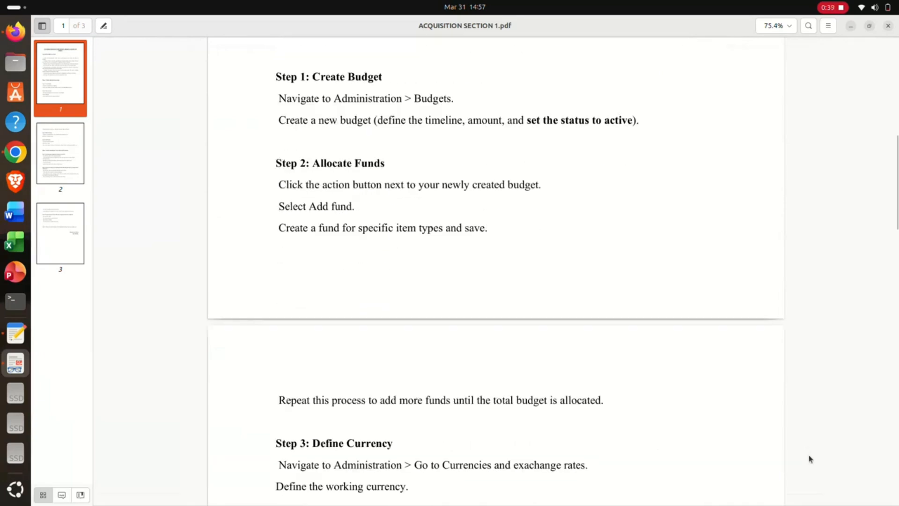
scroll(811, 458, down, 1)
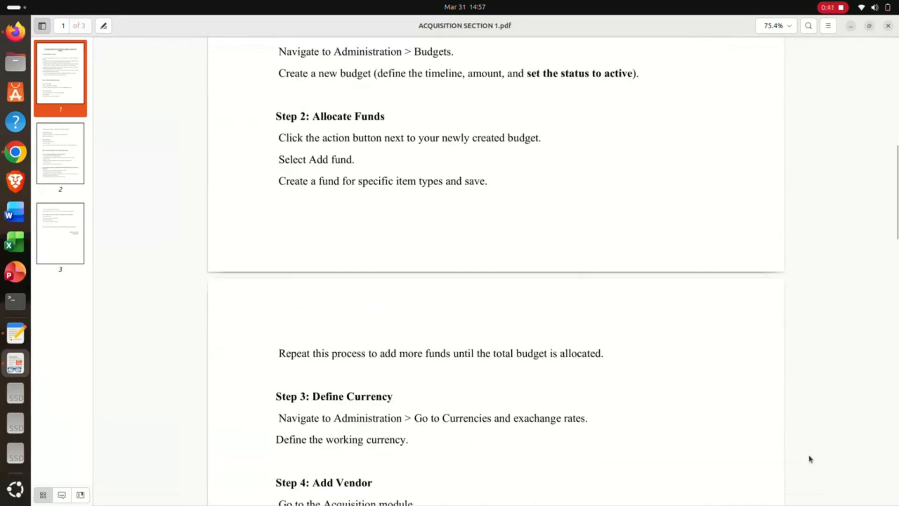
scroll(810, 458, down, 2)
scroll(809, 455, down, 3)
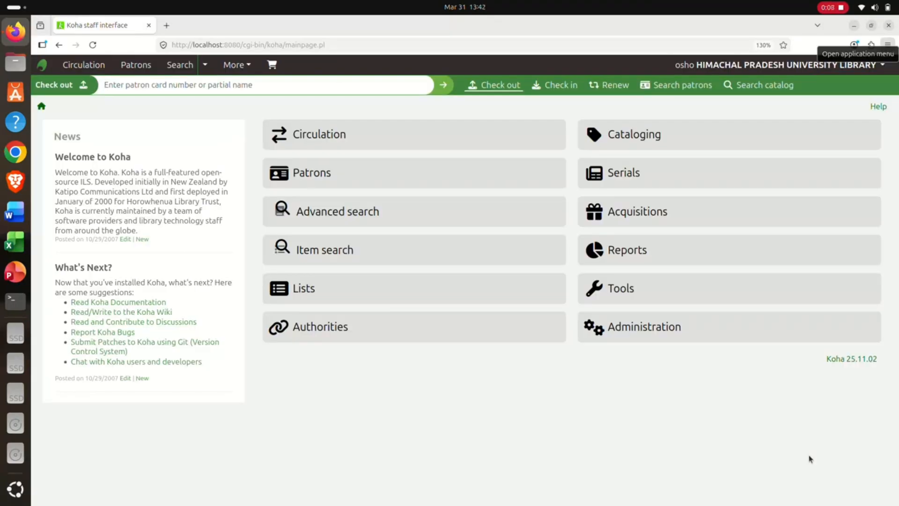
Switch to the Koha staff interface and open the Budgets page under the administration's acquisition parameters.
click(729, 327)
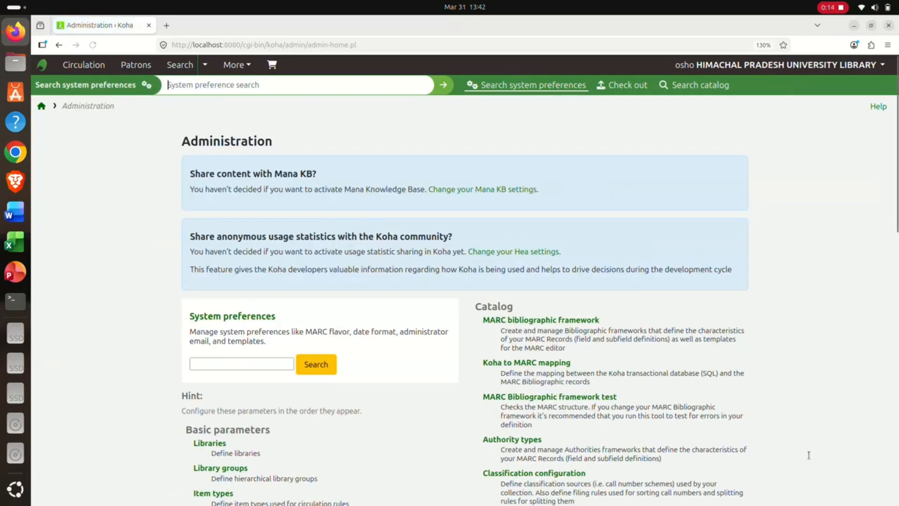
scroll(810, 458, down, 5)
scroll(811, 458, down, 3)
click(539, 281)
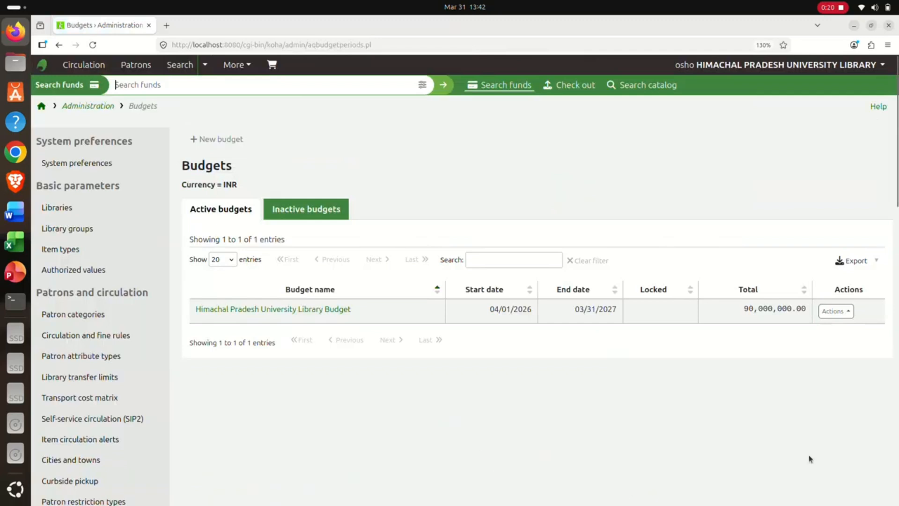
Open the new budget form to examine its date, description, amount and active fields, and return to the budgets list without saving.
click(217, 139)
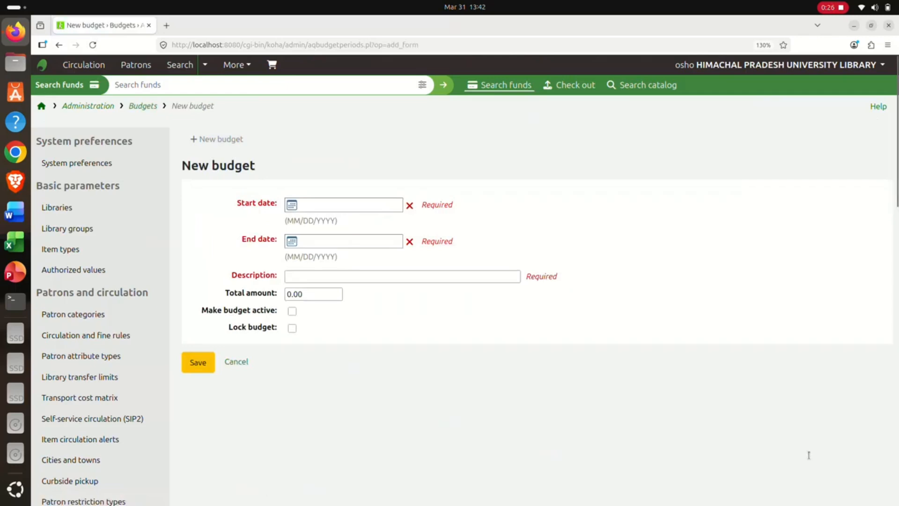
key(Tab)
key(Tab)
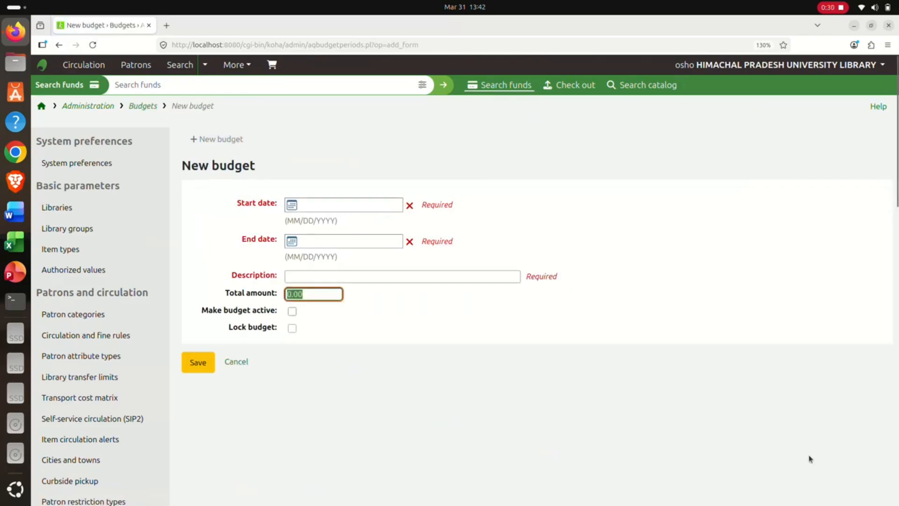
key(Tab)
key(space)
click(143, 107)
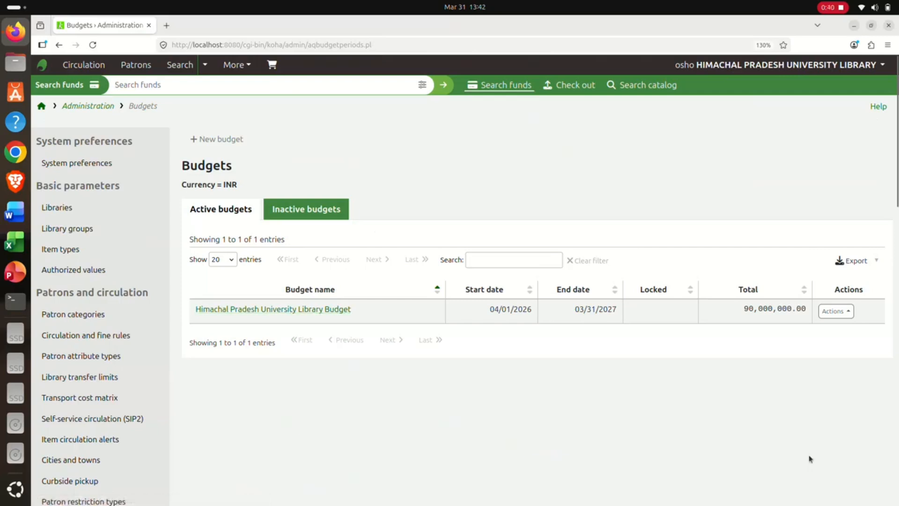
Start a new fund under the Himachal Pradesh University Library Budget with code VED, name Vedio and amount 2500000.00.
click(836, 311)
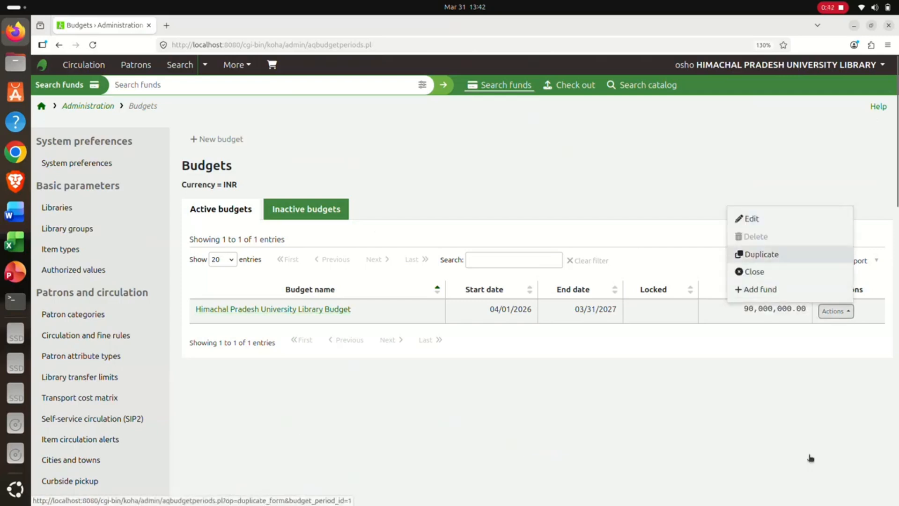
click(756, 289)
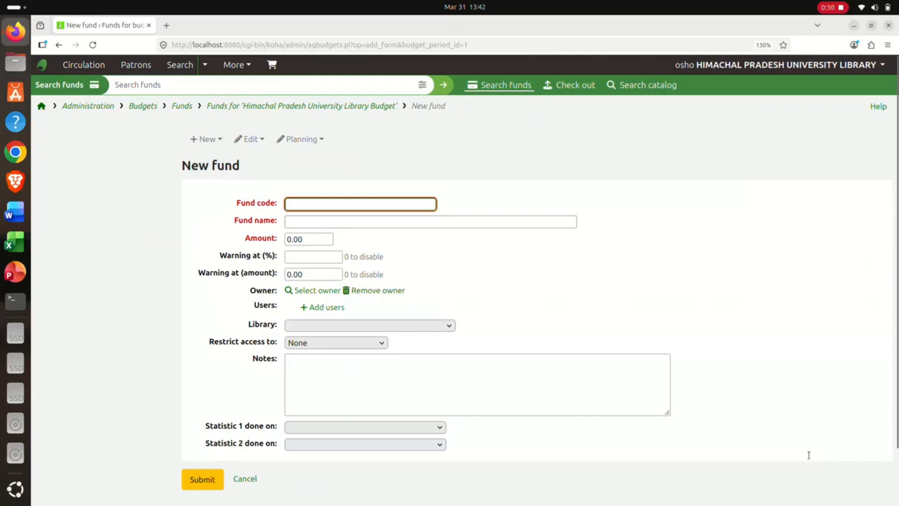
key(Down)
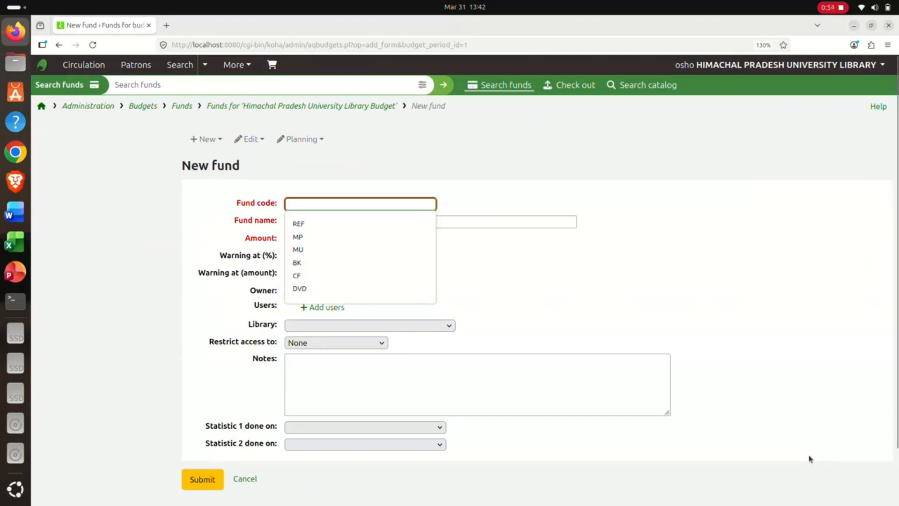
text(VED)
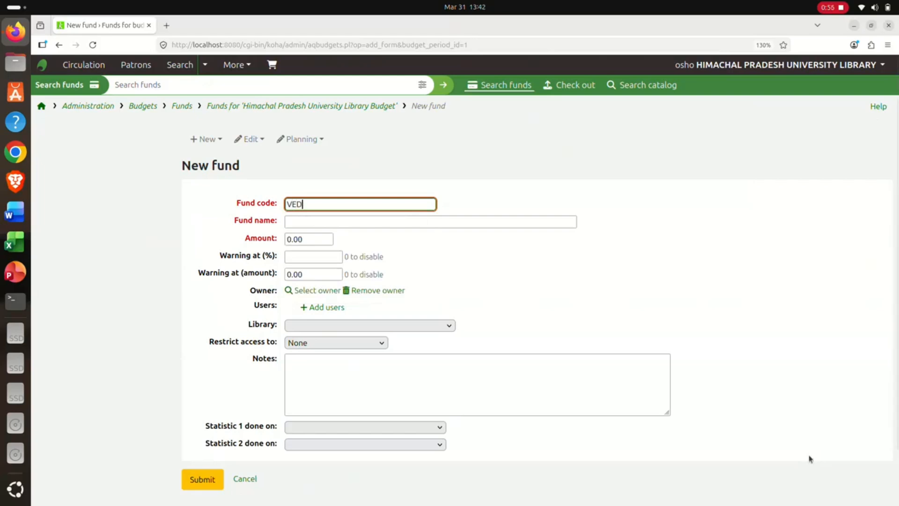
key(Tab)
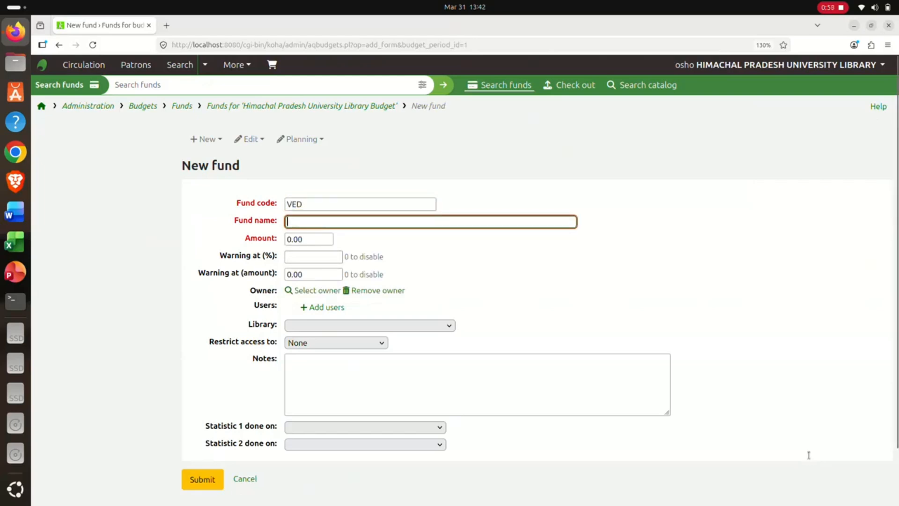
text(Vedio)
key(Tab)
text(2)
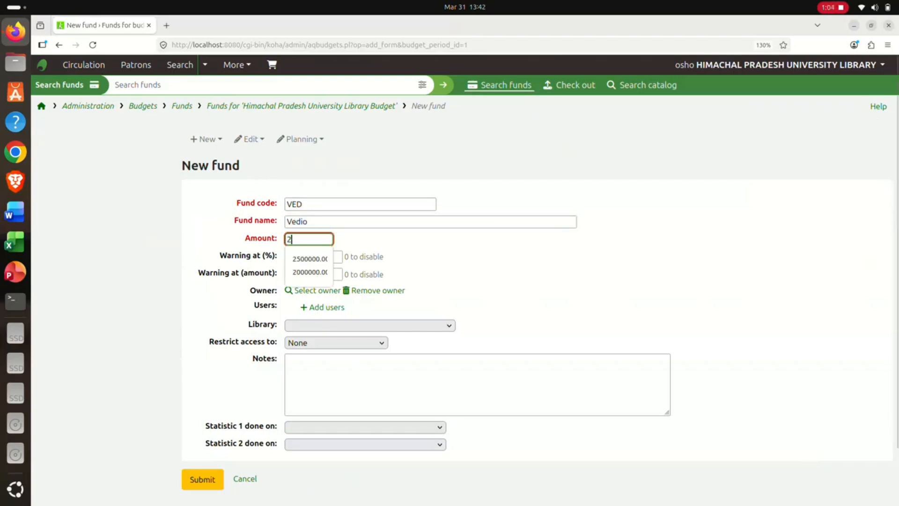
key(Down)
key(Return)
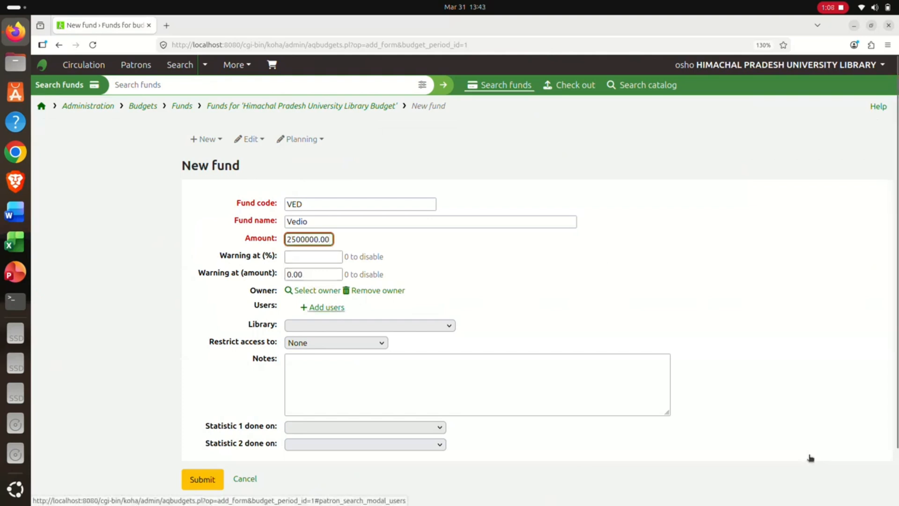
Assign the new fund to the HIMACHAL PRADESH UNIVERSITY LIBRARY library and submit it.
click(351, 326)
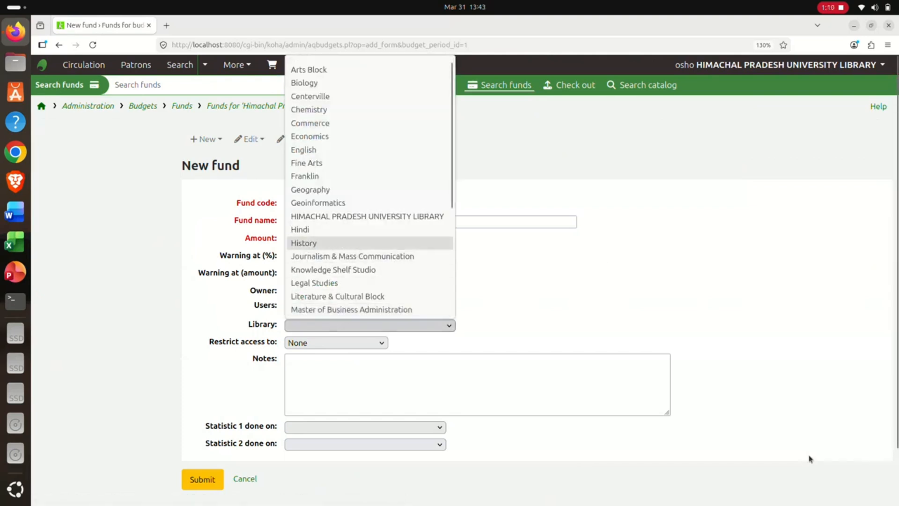
click(365, 216)
scroll(811, 459, down, 2)
key(Tab)
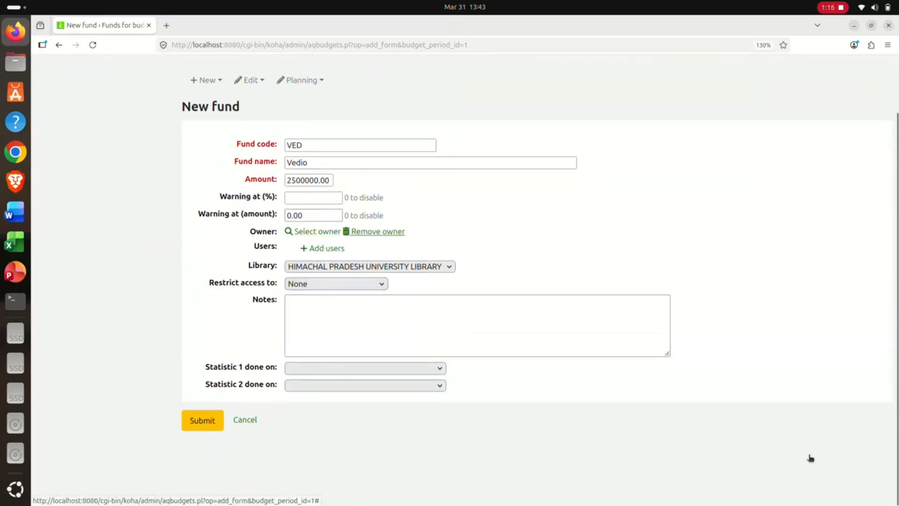
click(202, 420)
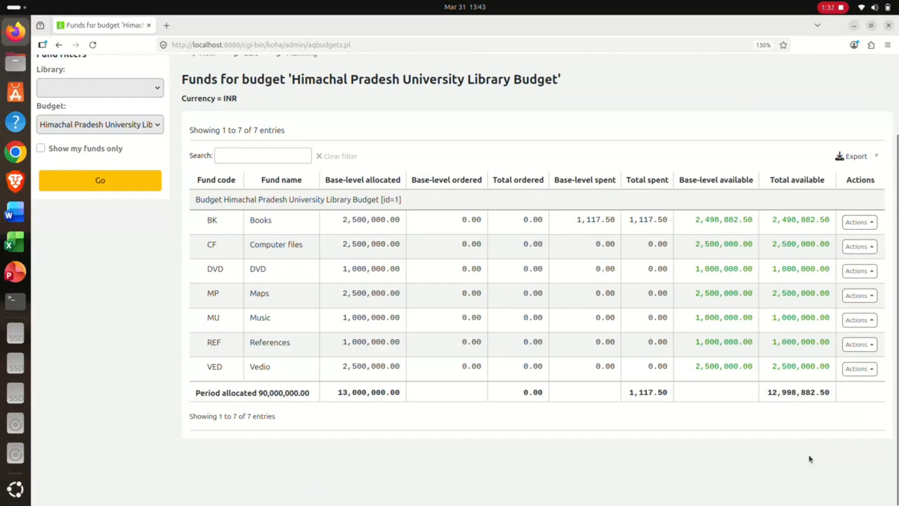
Look over the budget's fund list, return to Administration and open the Currencies and exchange rates page.
scroll(810, 459, up, 3)
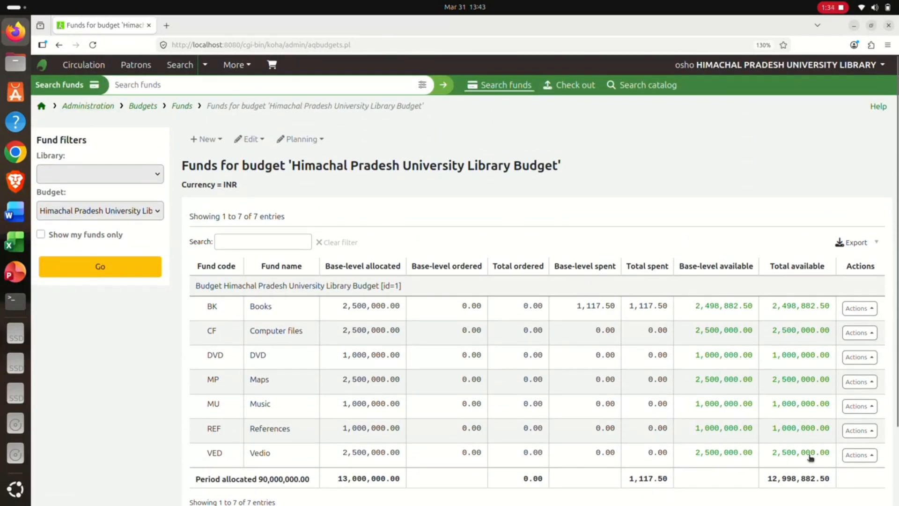
scroll(811, 458, down, 1)
scroll(811, 459, up, 1)
click(88, 105)
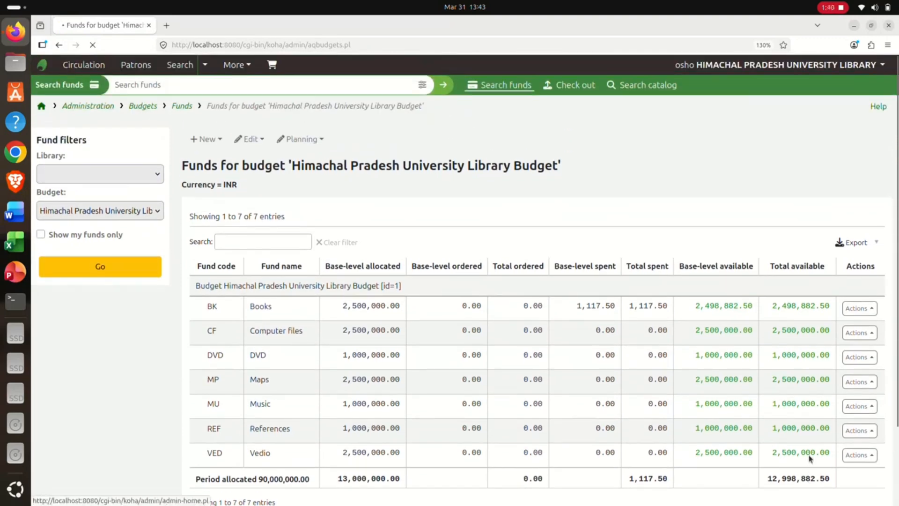
scroll(810, 458, down, 15)
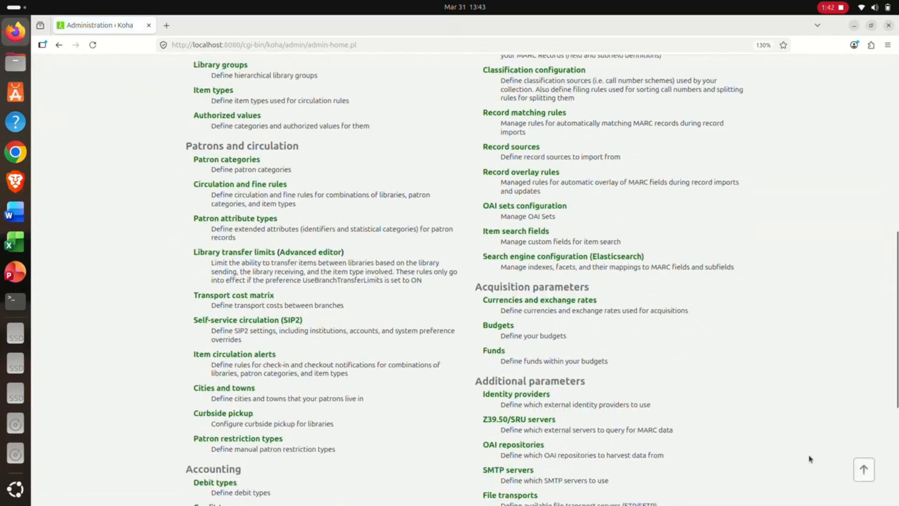
scroll(811, 459, up, 3)
click(539, 160)
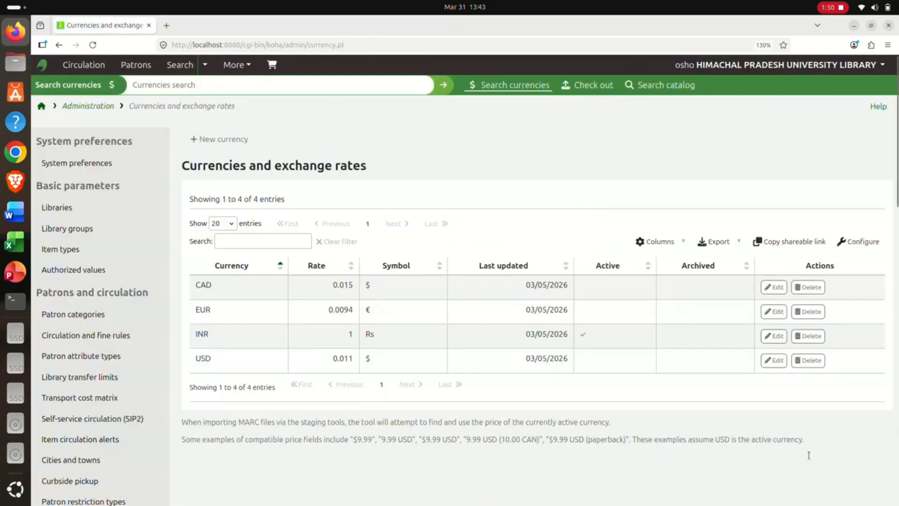
Examine the INR, CAD, EUR and USD entries in the currencies table.
drag(198, 334, 789, 335)
click(811, 459)
drag(195, 284, 547, 285)
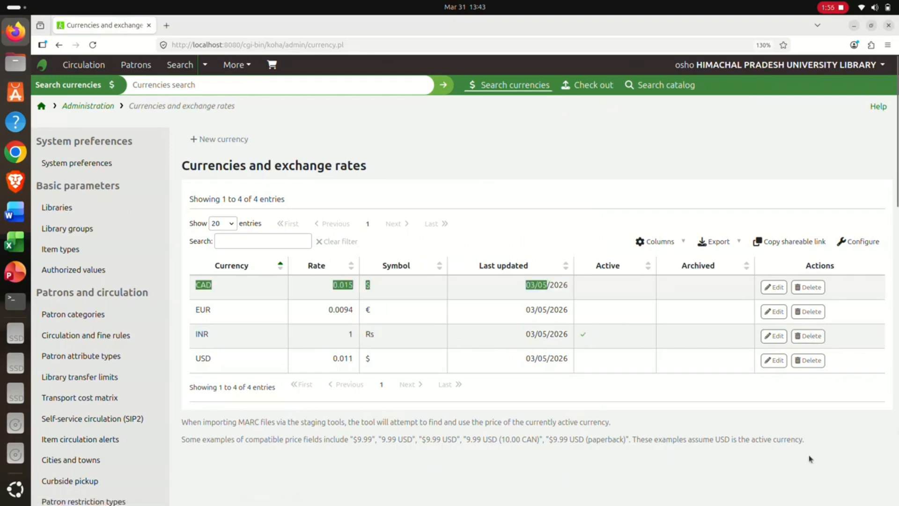
drag(195, 310, 567, 310)
drag(196, 358, 574, 375)
click(811, 459)
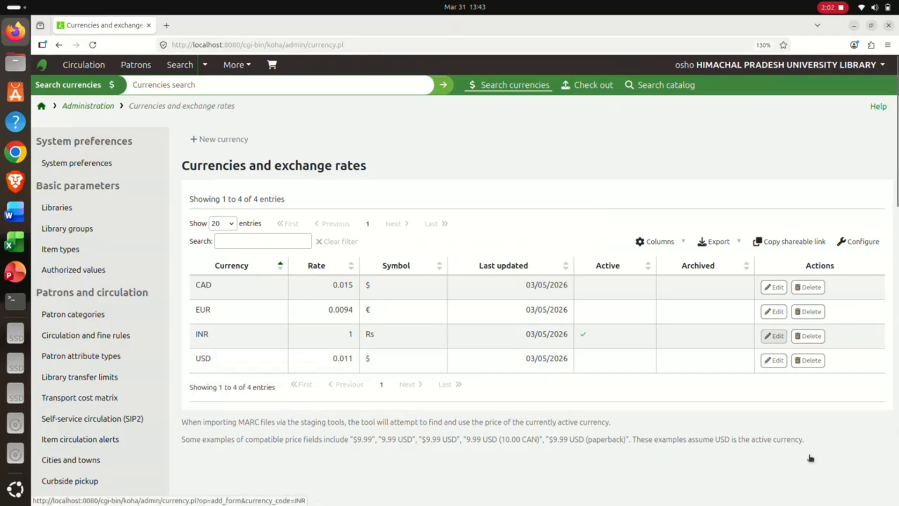
Open the INR currency for editing, check that it is marked active, and submit the currency record.
click(774, 336)
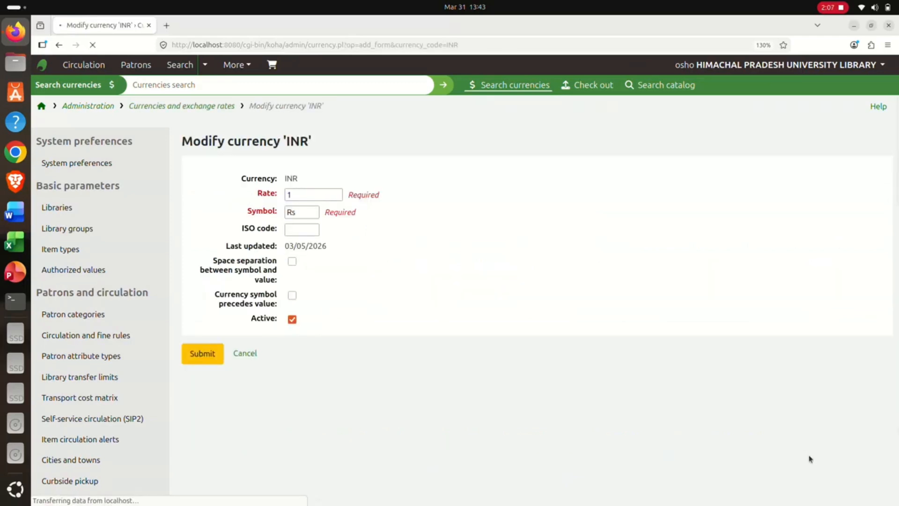
triple_click(264, 318)
triple_click(265, 318)
triple_click(265, 318)
triple_click(264, 319)
click(264, 319)
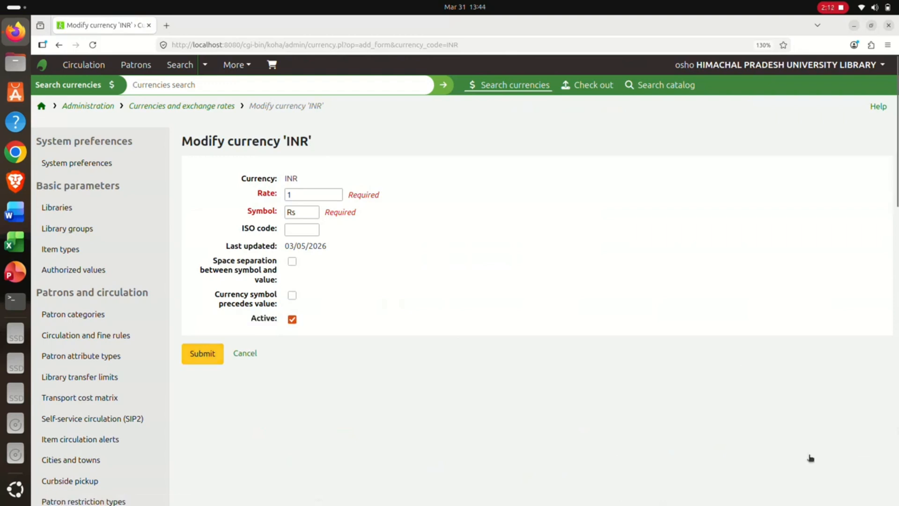
click(202, 353)
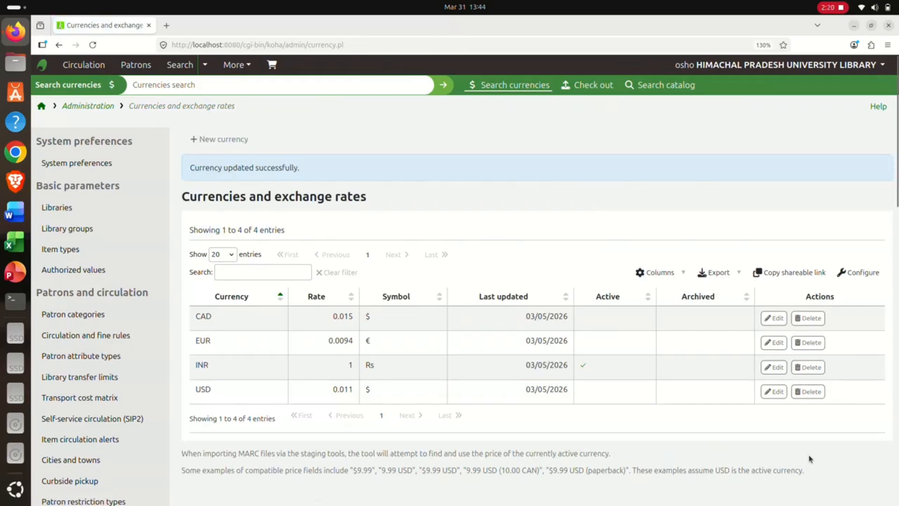
Go to the Acquisitions module from the home page and open a new vendor form.
click(42, 64)
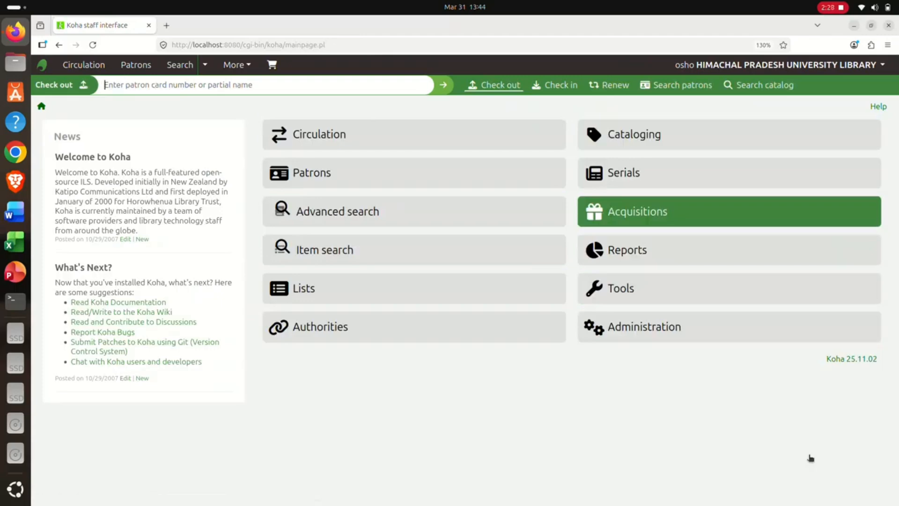
click(637, 211)
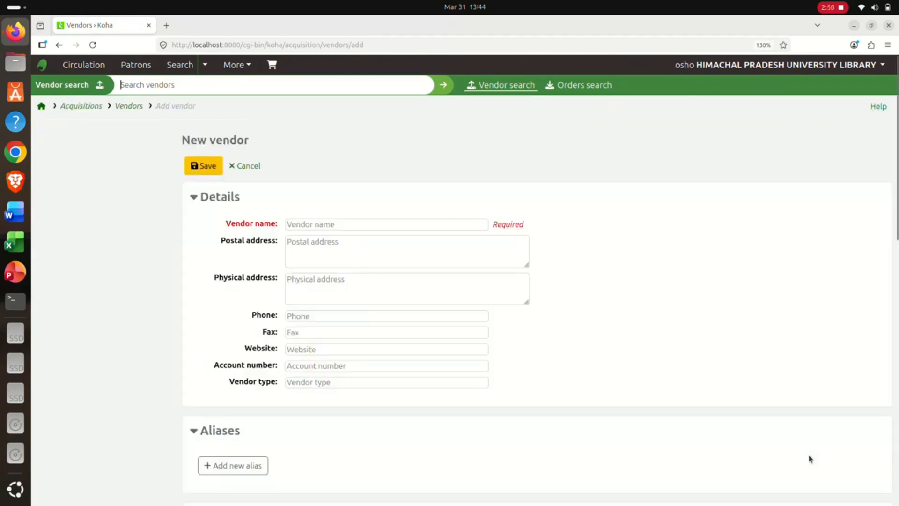
Look over the vendor name, address, phone, website and account fields in the new vendor's details.
key(Tab)
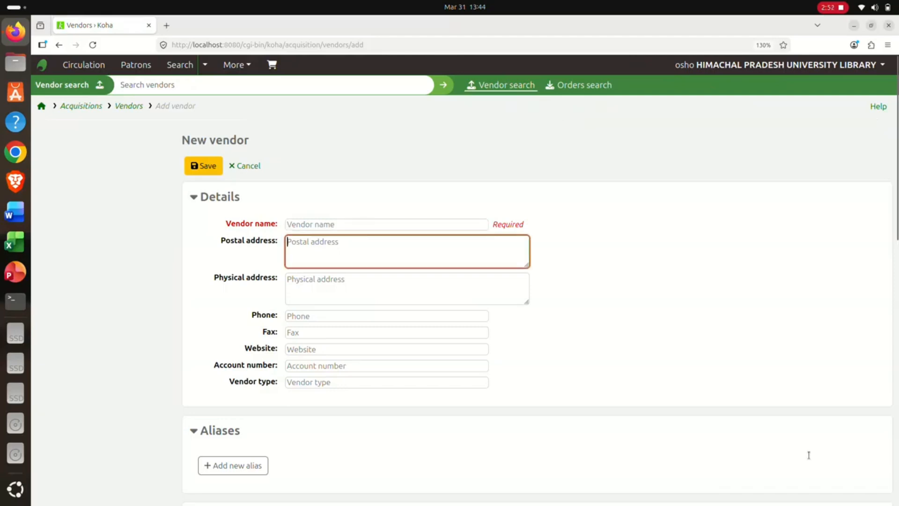
key(Tab)
key(Tab)
click(811, 457)
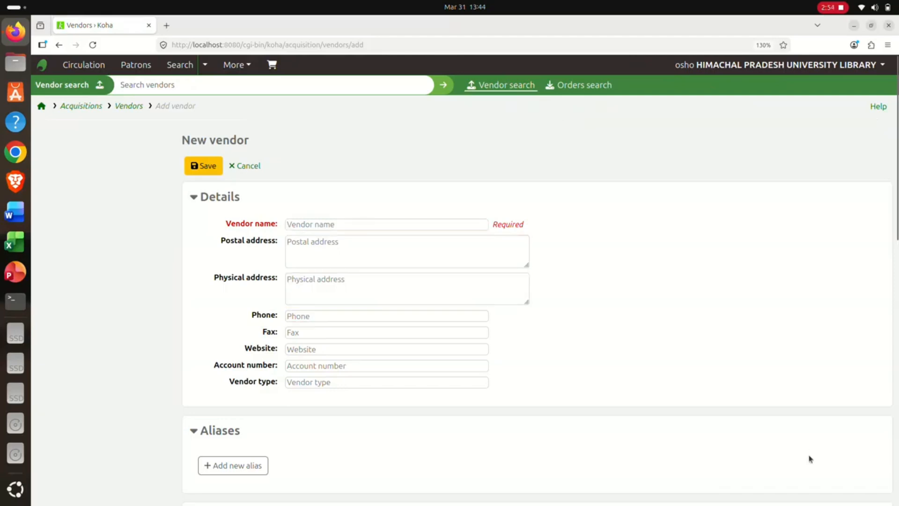
key(shift+Tab)
key(shift+Tab)
key(shift+Tab)
key(shift+Tab)
key(Tab)
key(Tab)
key(Tab)
Expand the Contacts section of the new vendor form and add a new contact.
scroll(809, 455, down, 5)
click(810, 459)
scroll(811, 459, down, 5)
key(Tab)
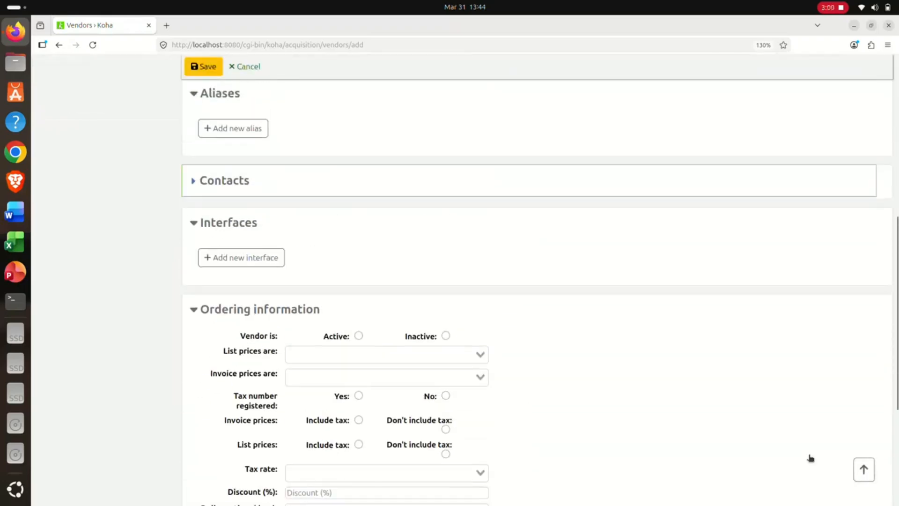
key(Return)
key(Tab)
key(Return)
Mark the new contact as primary acquisitions contact, contact when ordering and contact about late orders.
scroll(809, 455, down, 2)
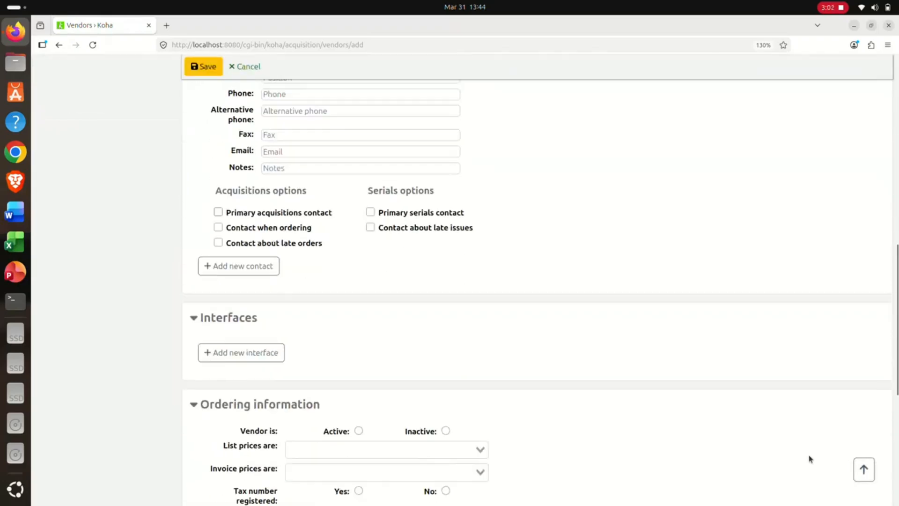
scroll(809, 455, up, 1)
click(360, 236)
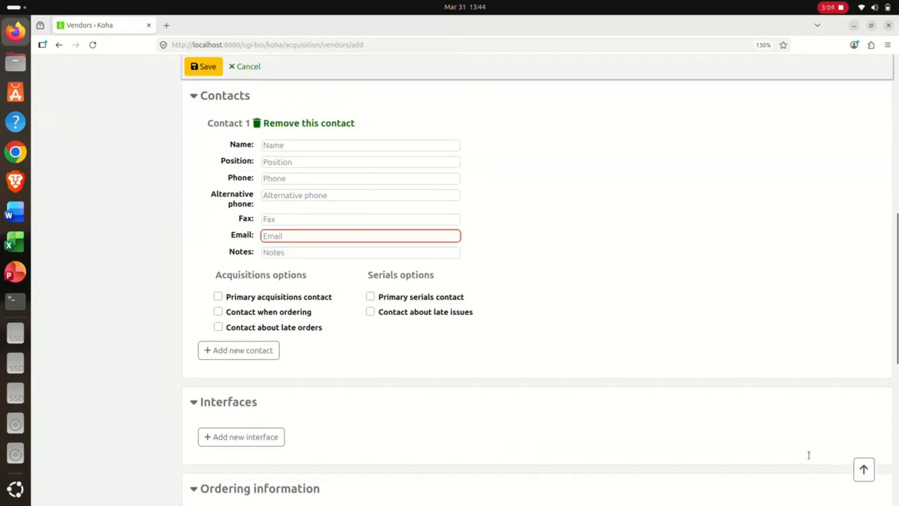
click(218, 296)
click(219, 312)
click(218, 327)
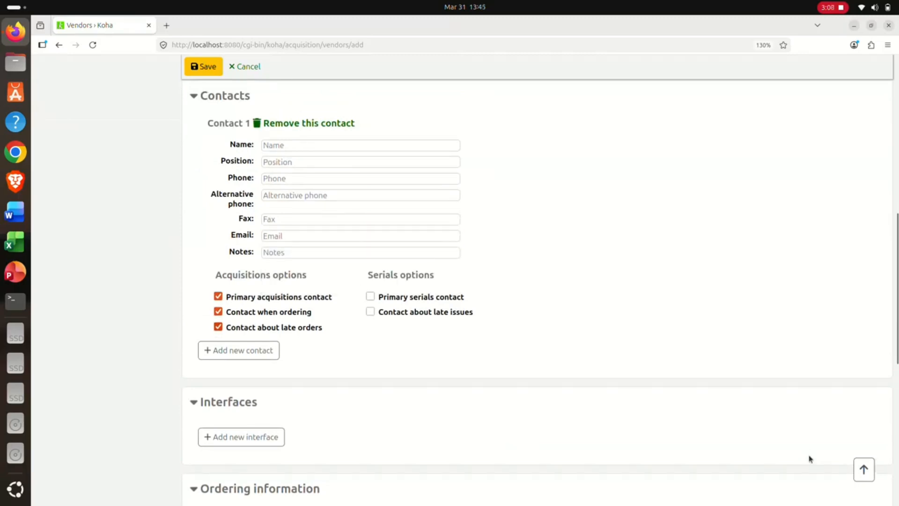
In the ordering information, set the new vendor as active with a discount of 25%.
scroll(810, 458, down, 5)
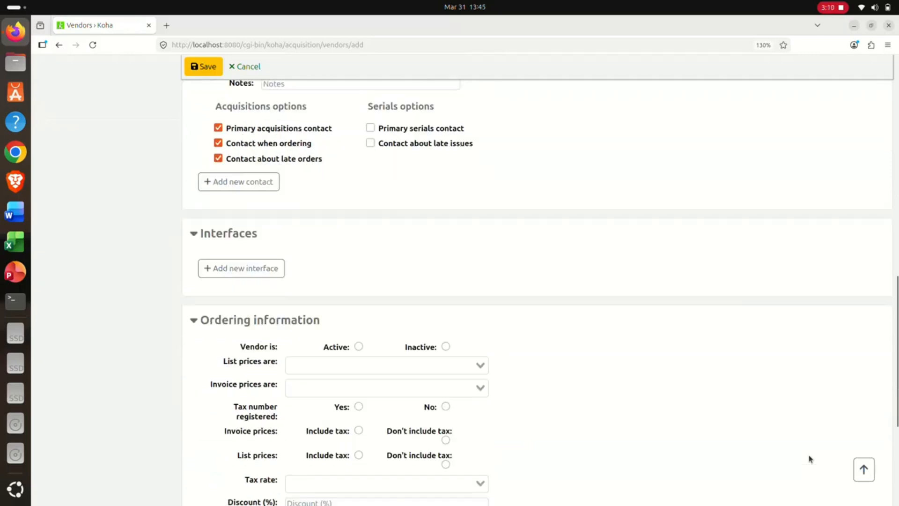
scroll(810, 459, down, 3)
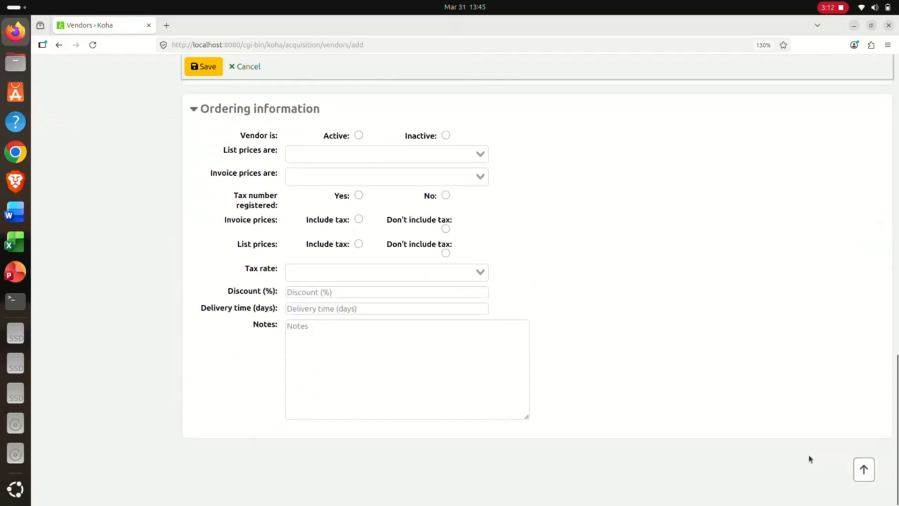
key(space)
click(387, 293)
text(25)
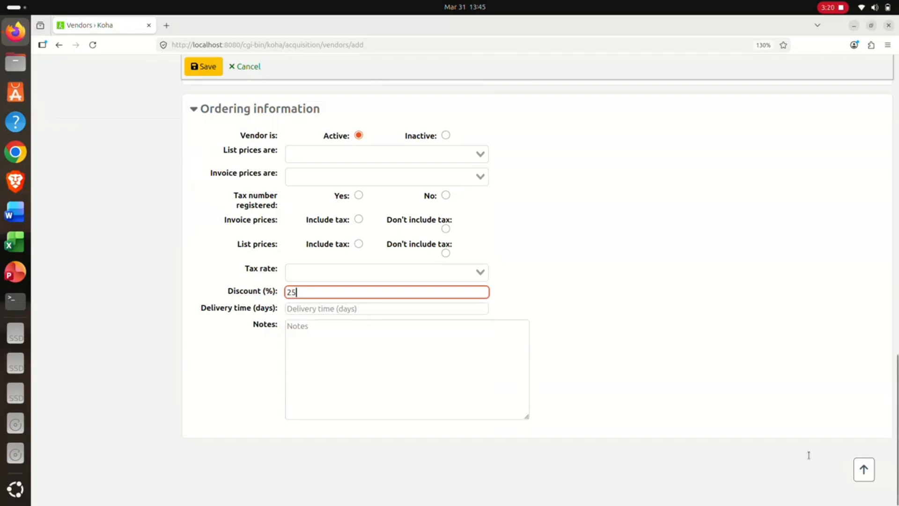
Search the vendors for "layal", open the Layal Book Depot record and check its contact email.
scroll(808, 455, up, 20)
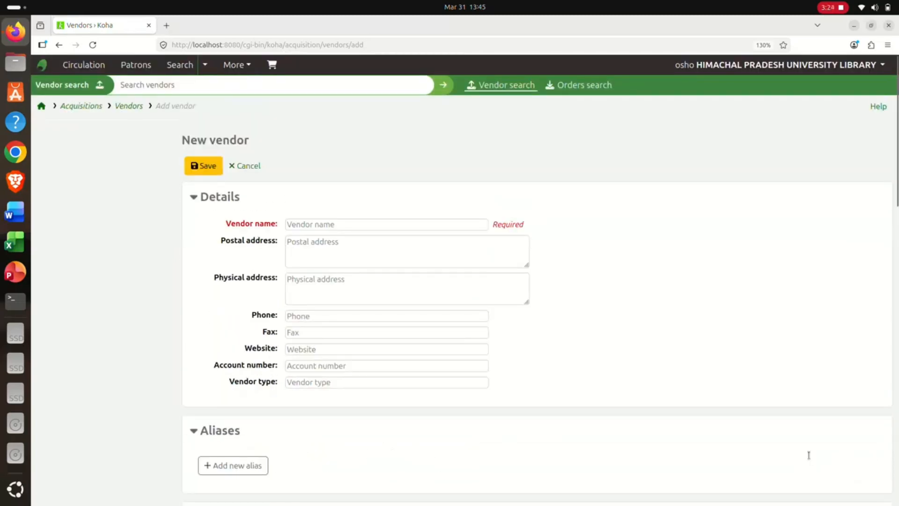
text(l)
key(BackSpace)
text(layal)
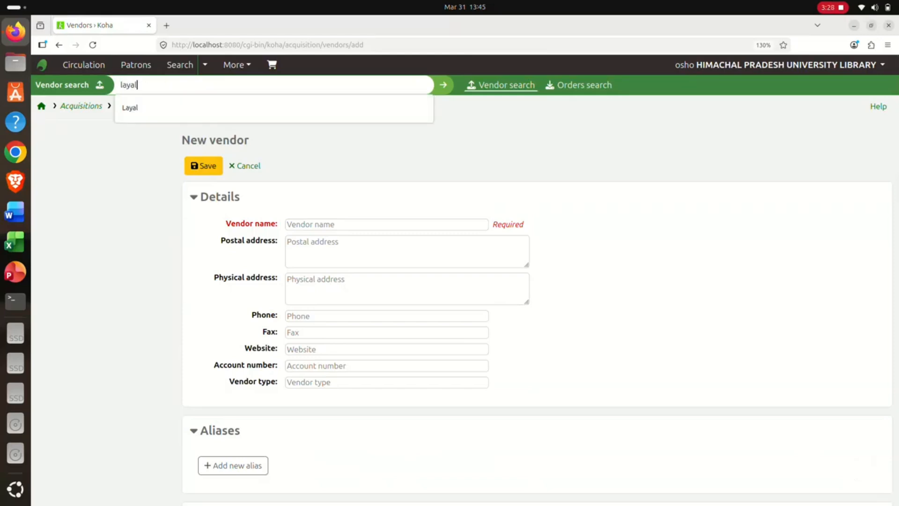
key(Down)
key(Return)
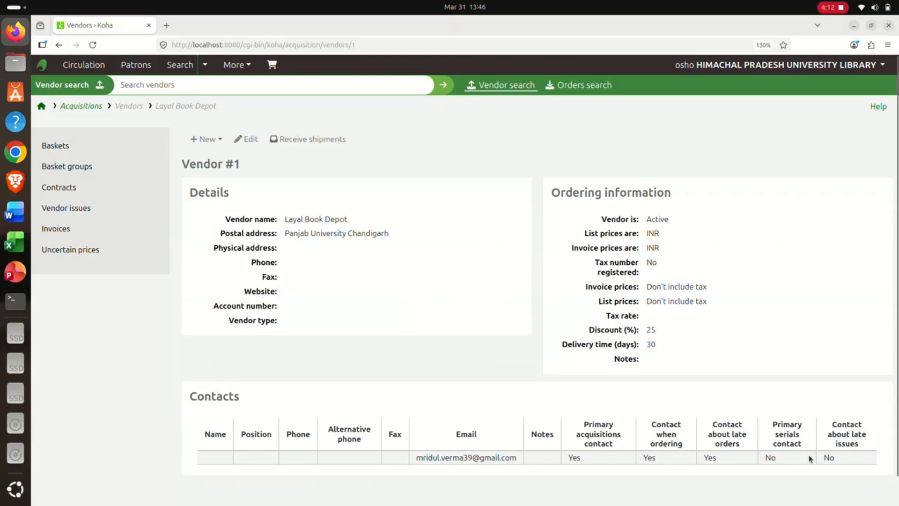
scroll(810, 458, down, 1)
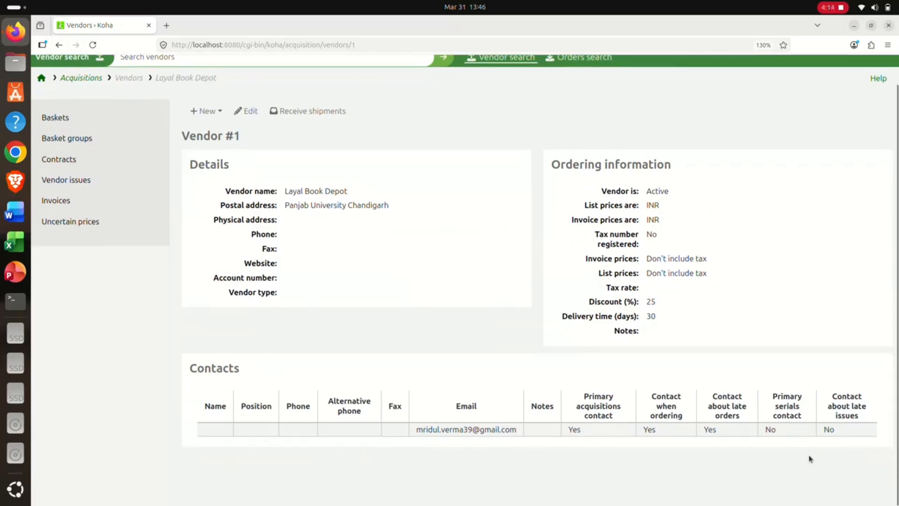
drag(810, 459, 809, 455)
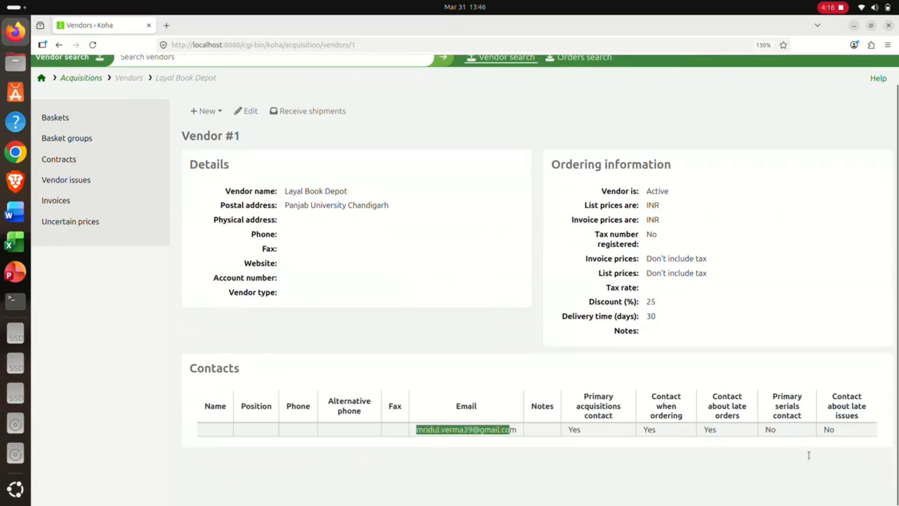
click(809, 455)
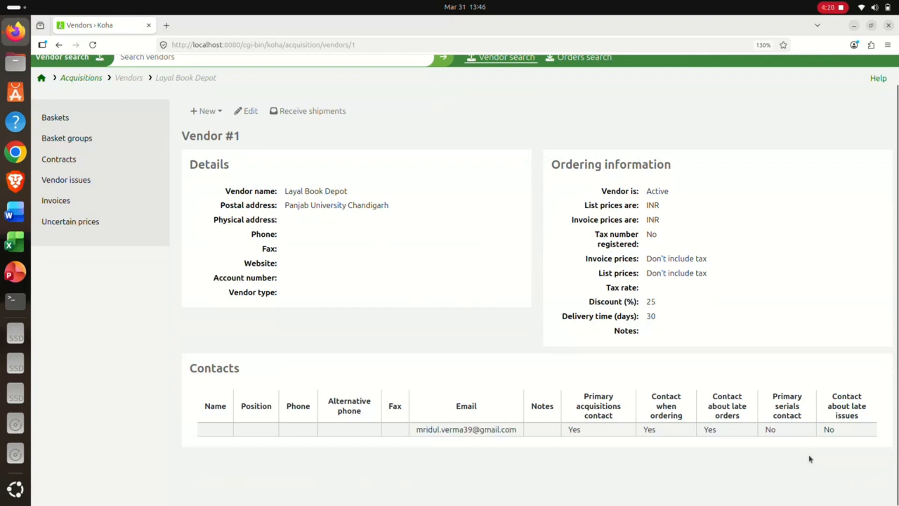
Start a new basket for Layal Book Depot and name it HPU-03.
click(206, 111)
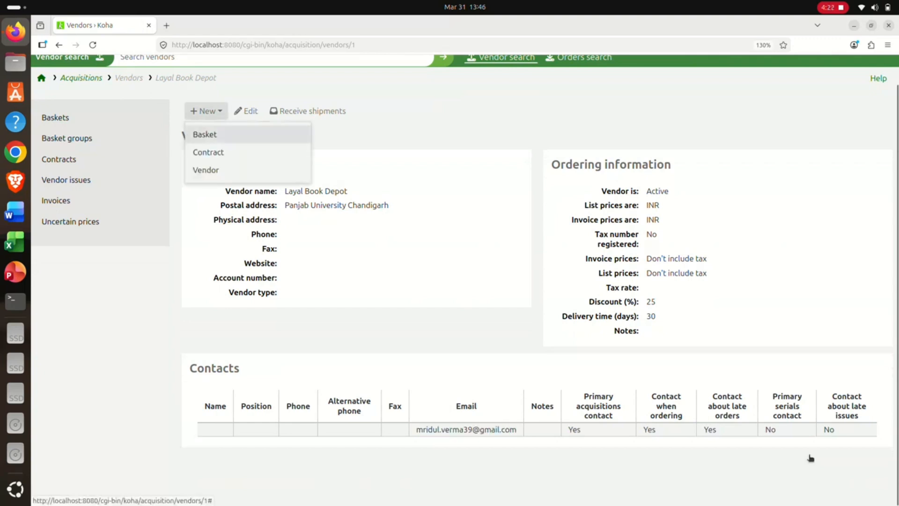
click(205, 135)
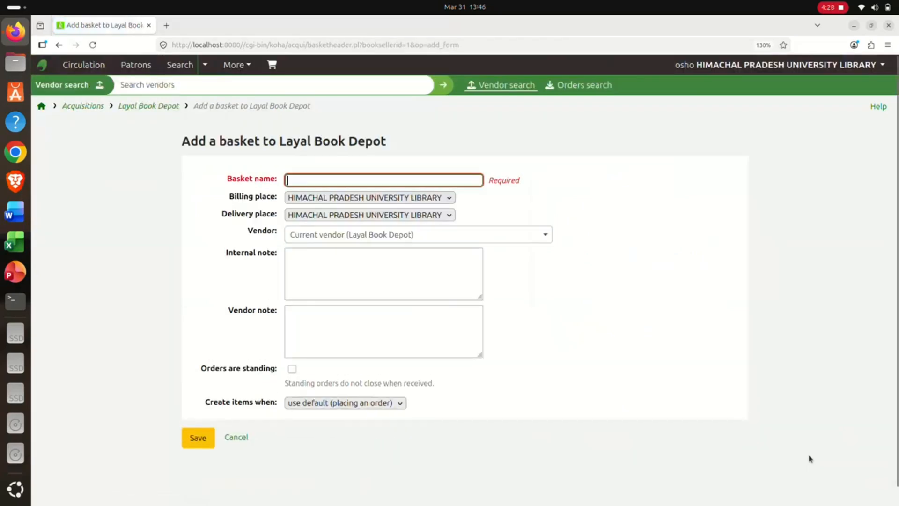
key(Down)
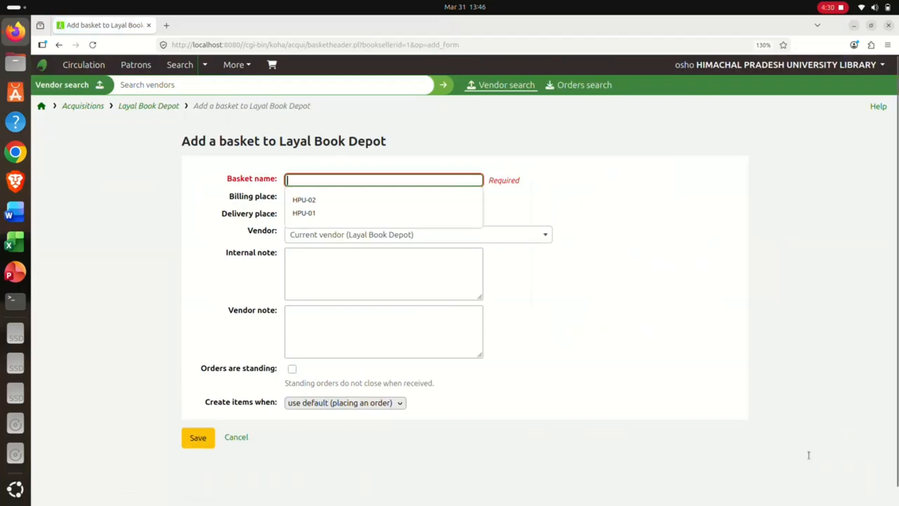
text(HPU)
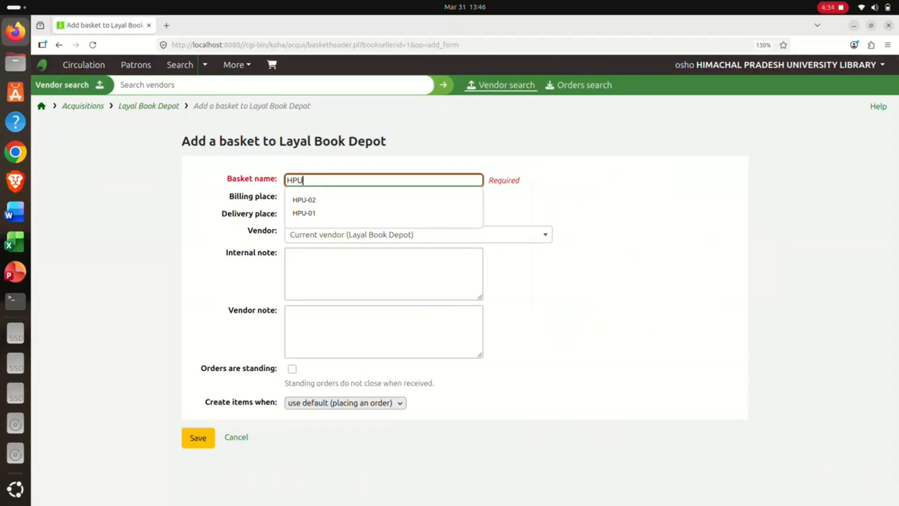
text(-03)
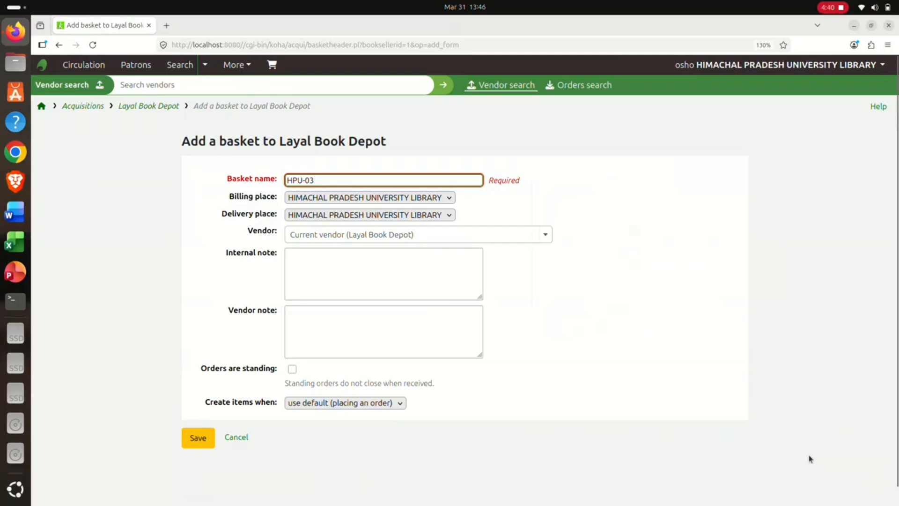
Set the basket to create items when receiving an order and save it.
click(345, 403)
key(Down)
key(Up)
key(Up)
key(Down)
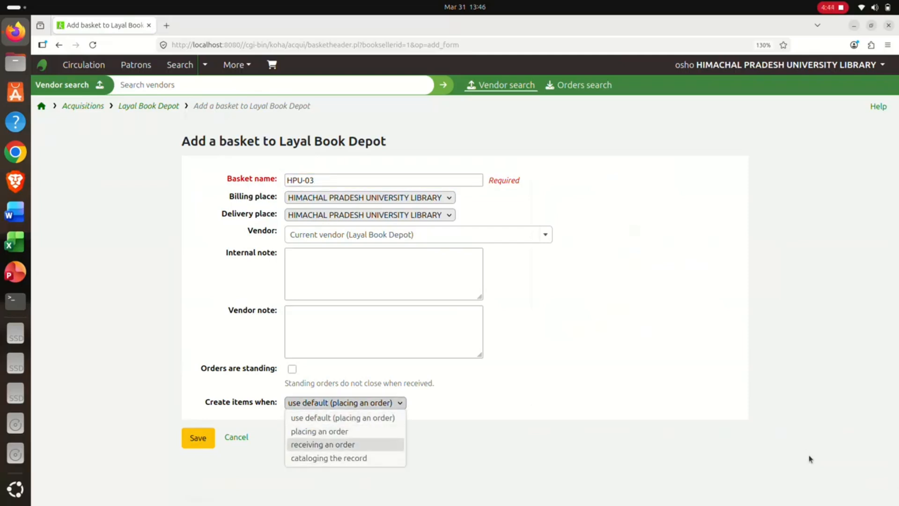
key(Return)
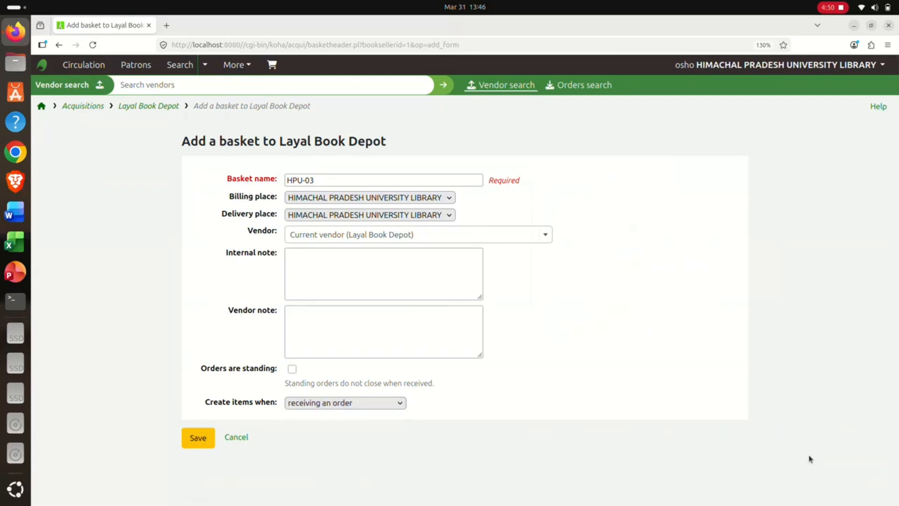
key(Tab)
key(Return)
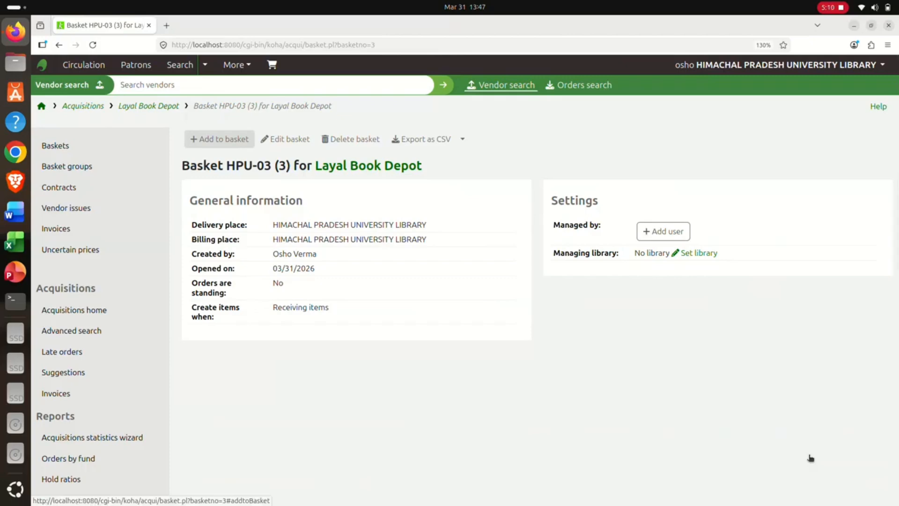
Add an order from a new (empty) record to the basket, with the title "The Loom of Time".
click(219, 139)
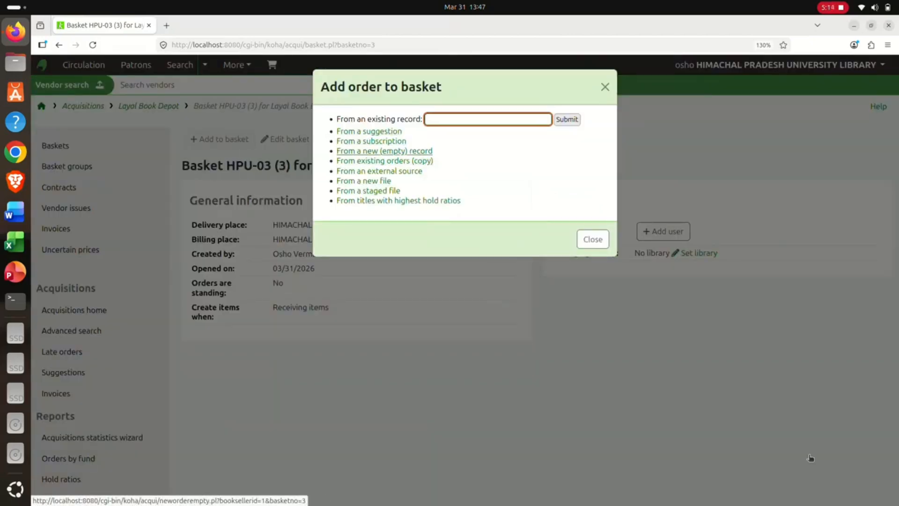
click(384, 151)
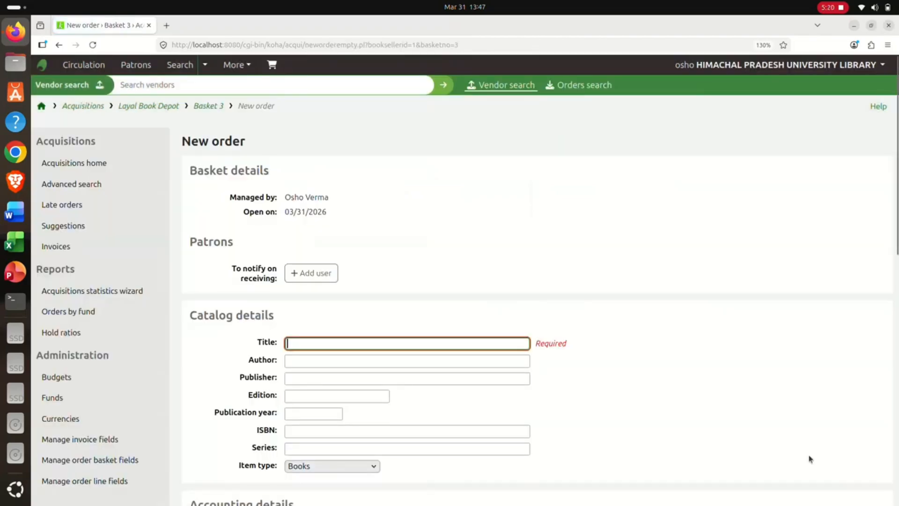
scroll(812, 458, down, 3)
key(Down)
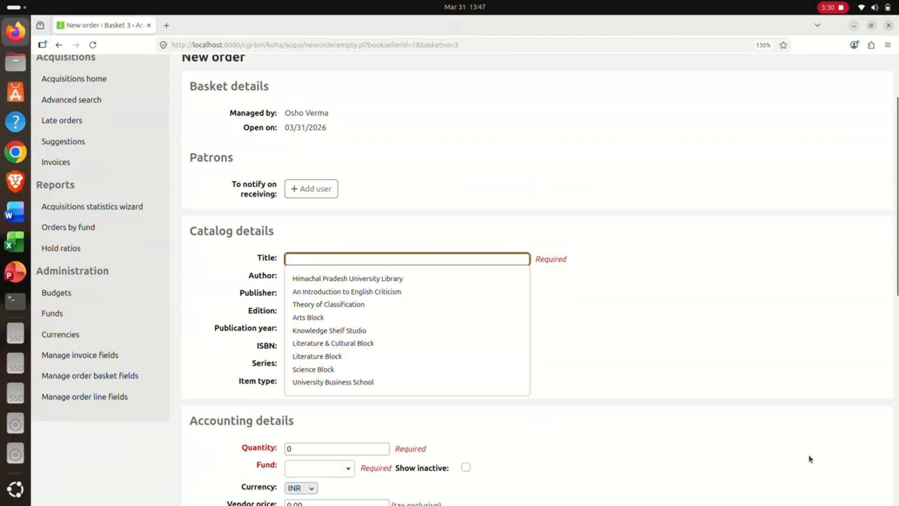
text(t)
key(BackSpace)
text(T)
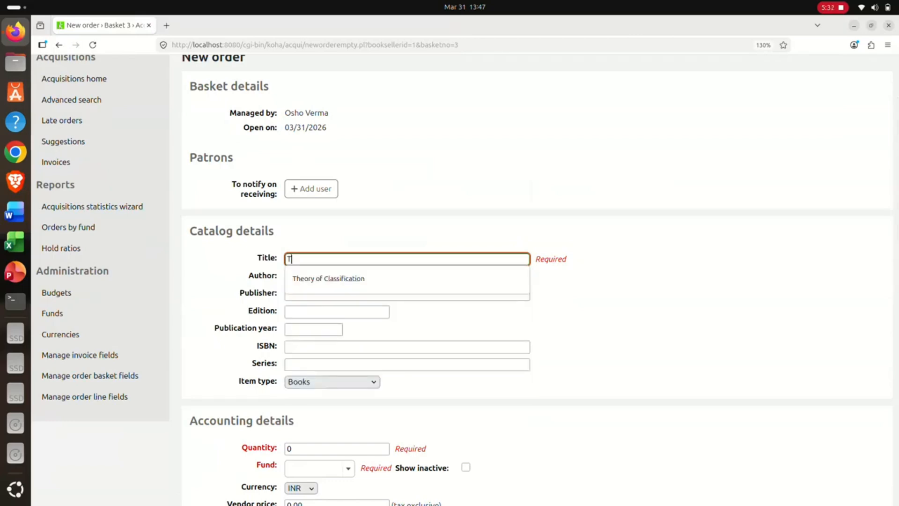
text(he Loom of Time)
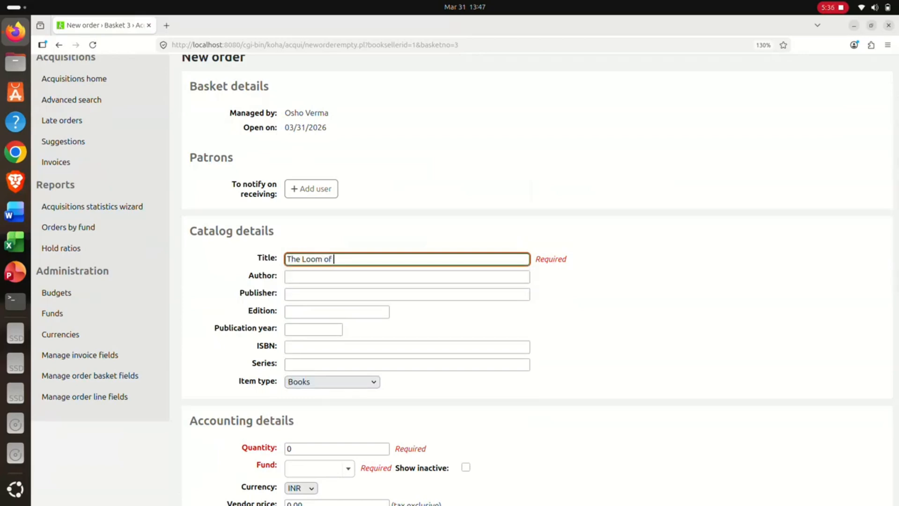
key(Tab)
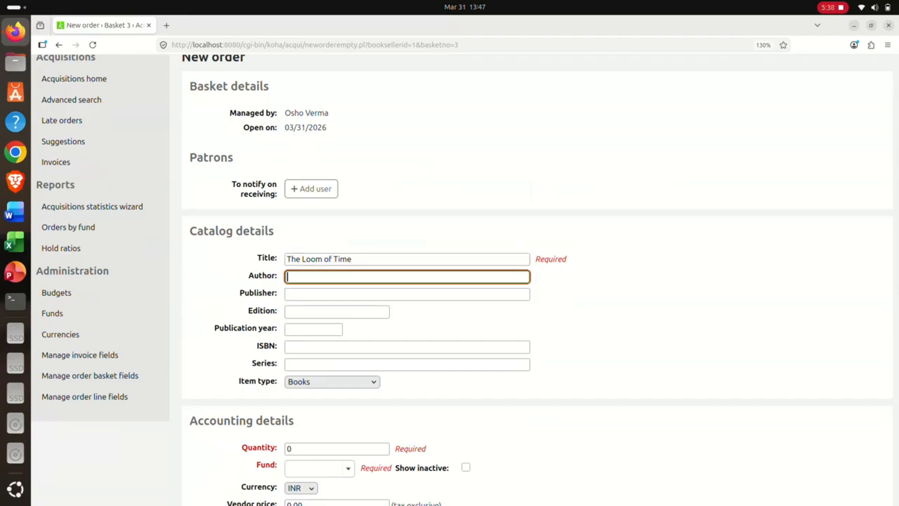
Enter Kalidasa as the author and Penguin Classics as the publisher in the order's catalog details.
text(Kalidasa)
key(Tab)
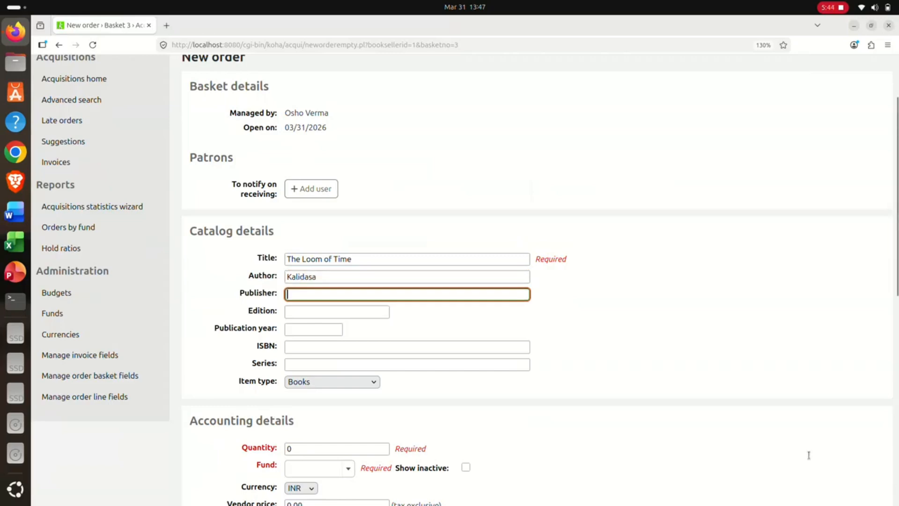
text(Penguin )
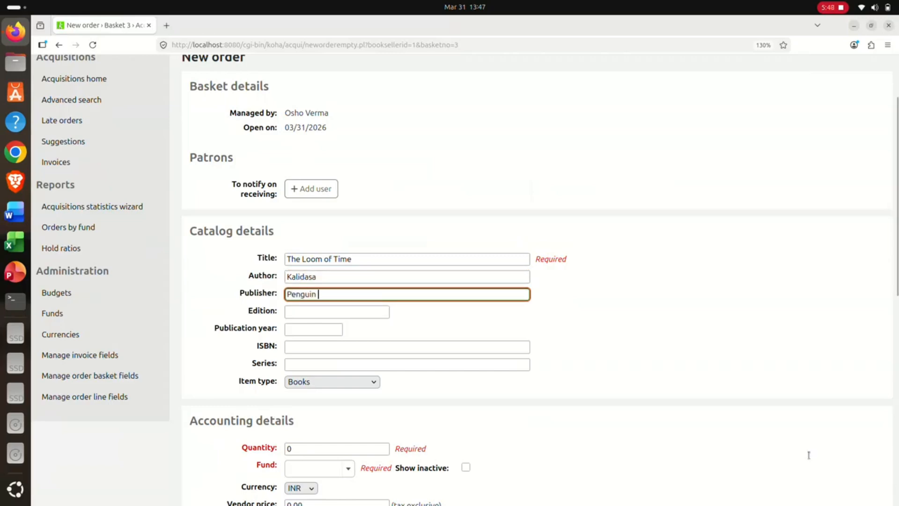
text(Classics)
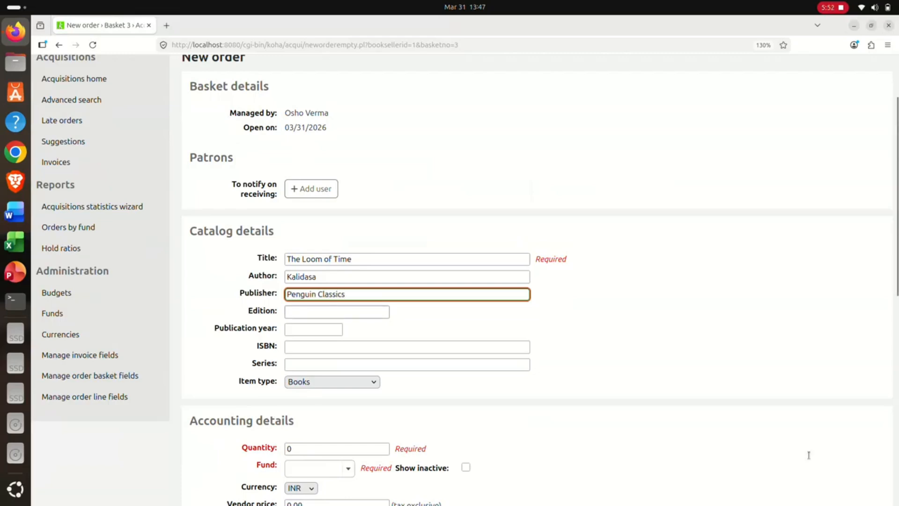
key(Tab)
key(Tab)
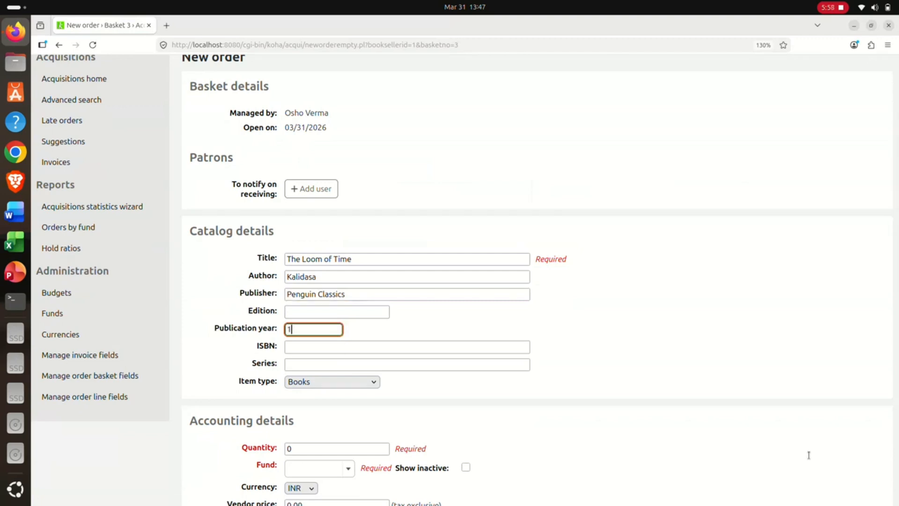
text(1989)
key(Tab)
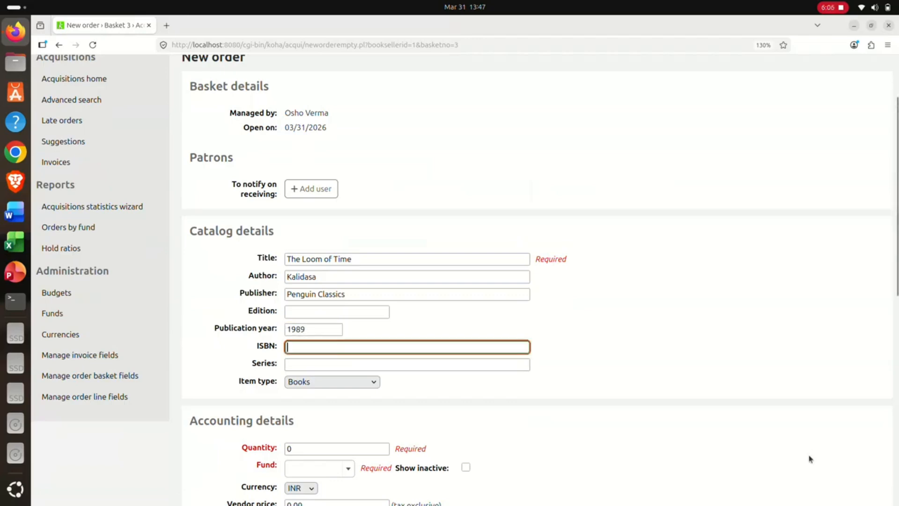
text(97)
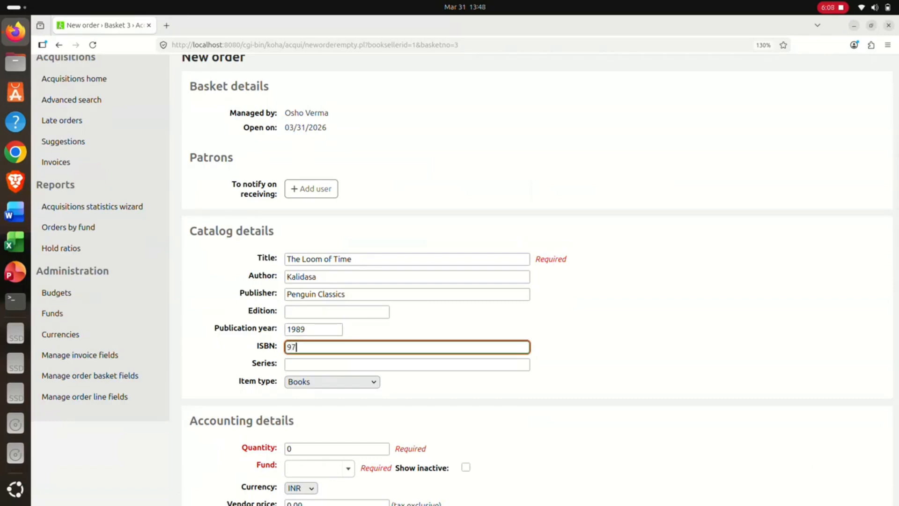
text(80144000784)
key(Tab)
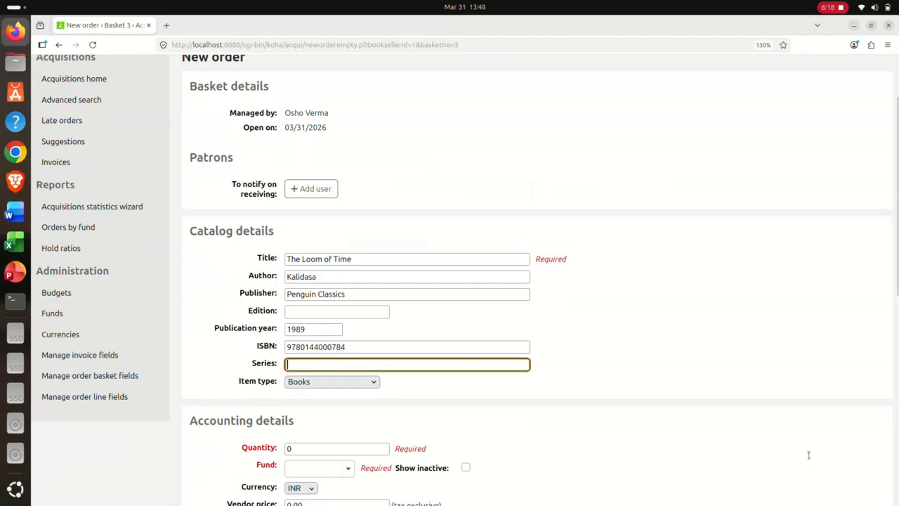
Set the edition of The Loom of Time to 1 in the order's catalog details.
key(shift+Tab)
key(shift+Tab)
key(shift+Tab)
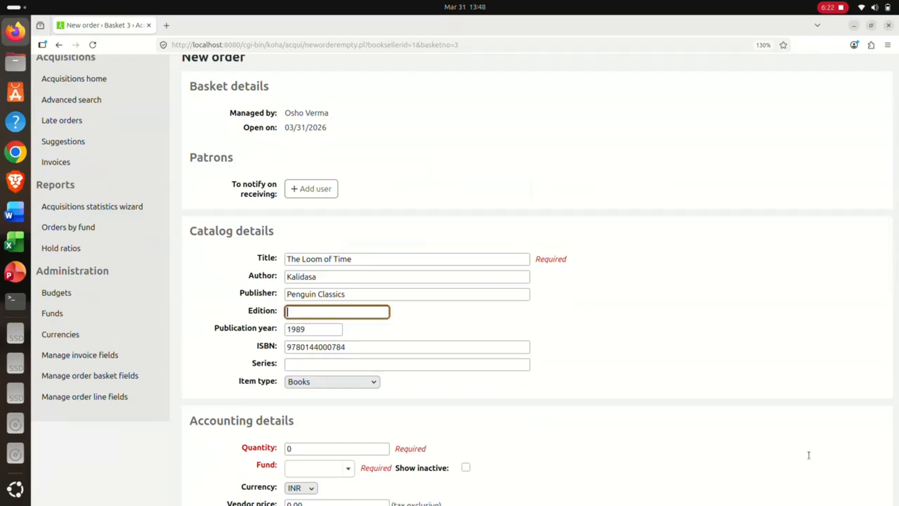
text(1)
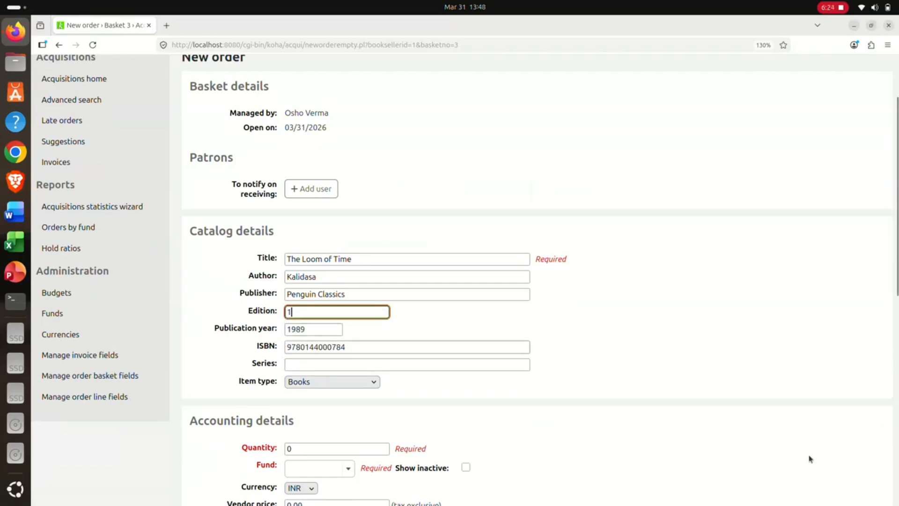
Set the order quantity to 1 and choose the Books fund in the accounting details.
scroll(809, 455, down, 4)
click(337, 280)
key(BackSpace)
text(1)
key(Tab)
key(Return)
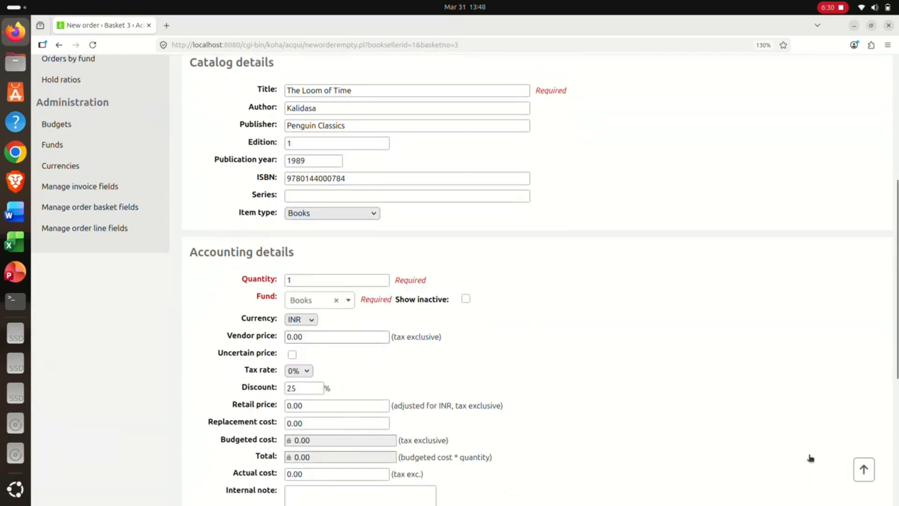
Set the vendor price to 399 INR and let the remaining cost fields calculate from it.
key(Tab)
key(Tab)
text(399)
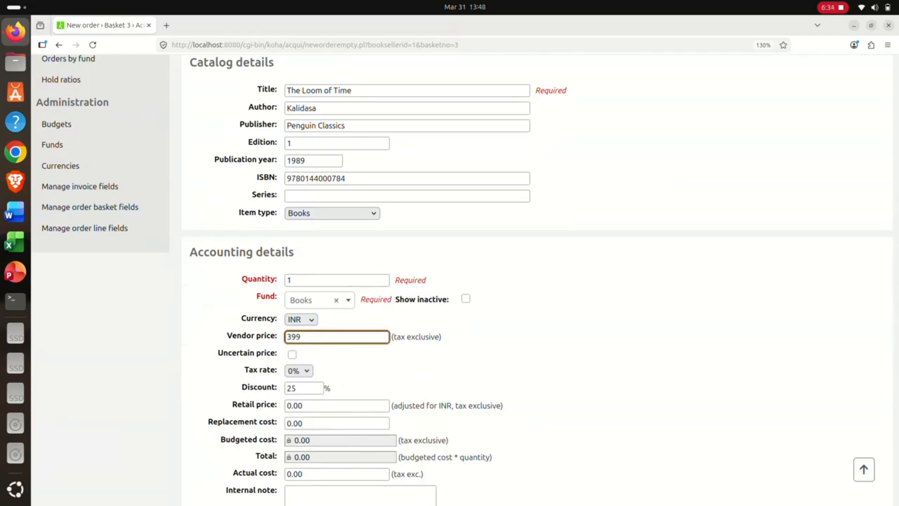
scroll(809, 455, down, 2)
key(Tab)
key(Tab)
key(Tab)
key(Tab)
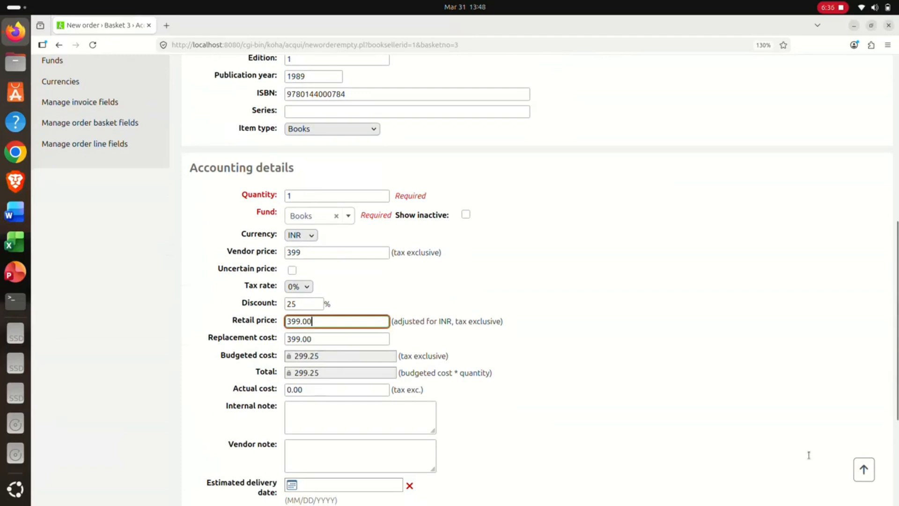
Review the completed order for The Loom of Time and save it to the basket.
scroll(809, 455, down, 4)
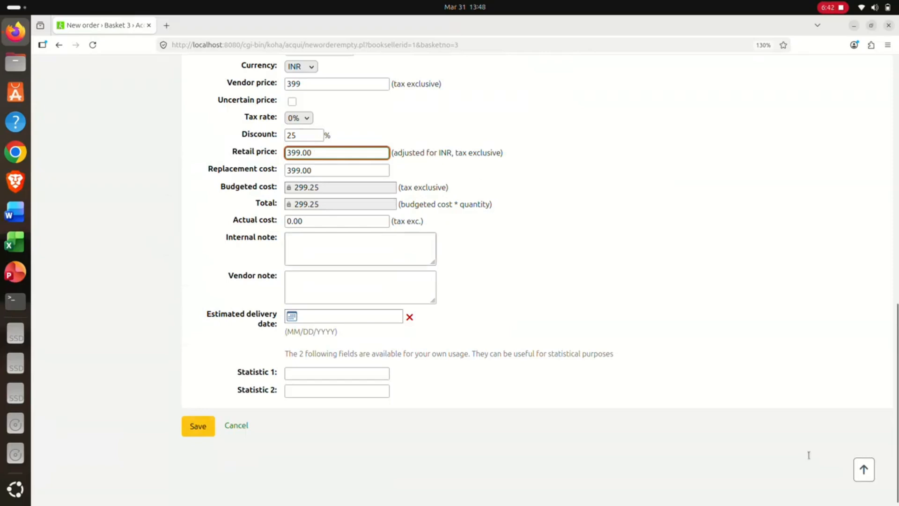
scroll(811, 458, up, 10)
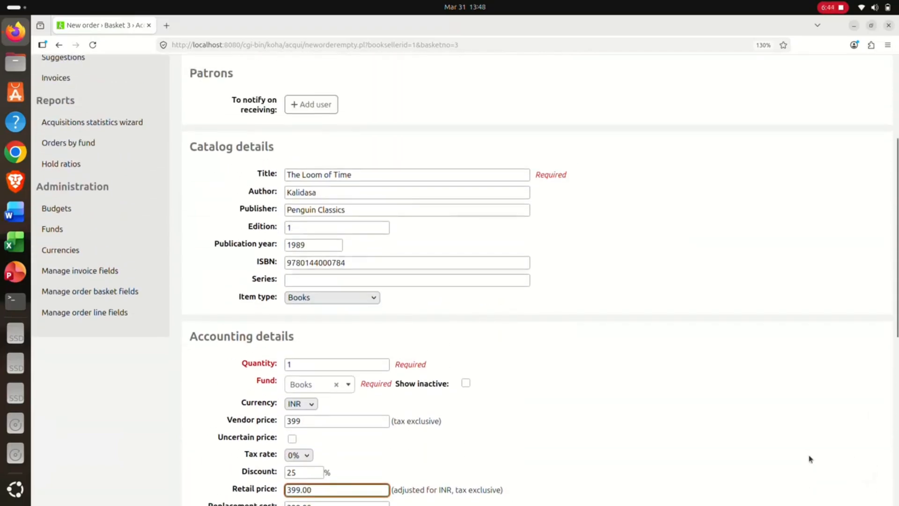
scroll(811, 459, down, 6)
scroll(811, 458, down, 3)
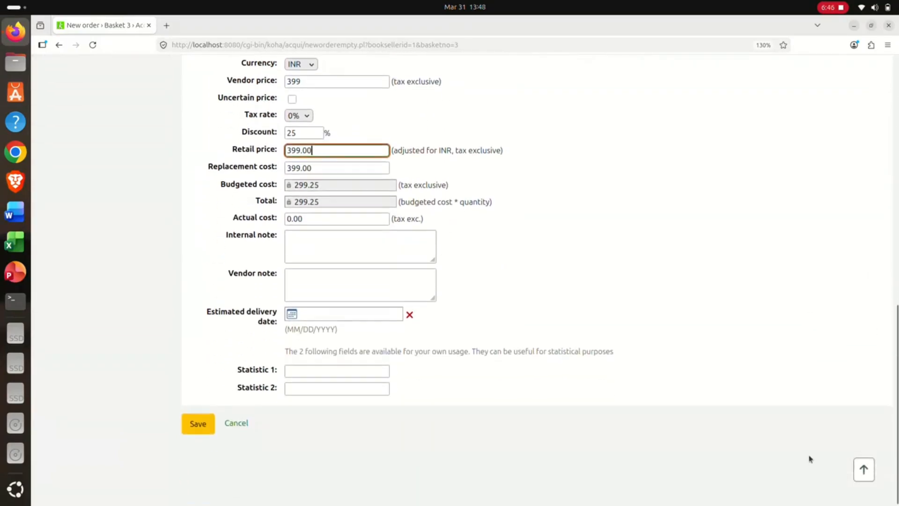
click(811, 458)
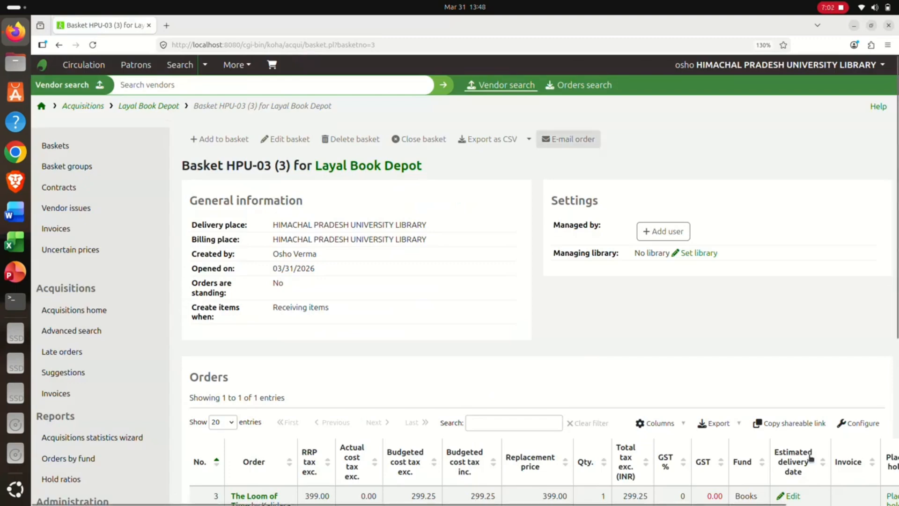
E-mail the order to the vendor and close basket HPU-03 without attaching it to a new basket group.
click(569, 139)
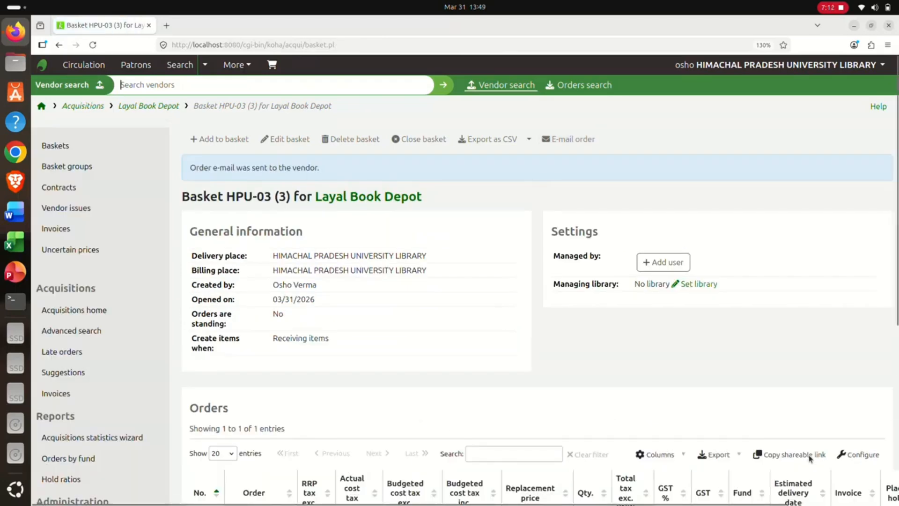
scroll(811, 458, down, 5)
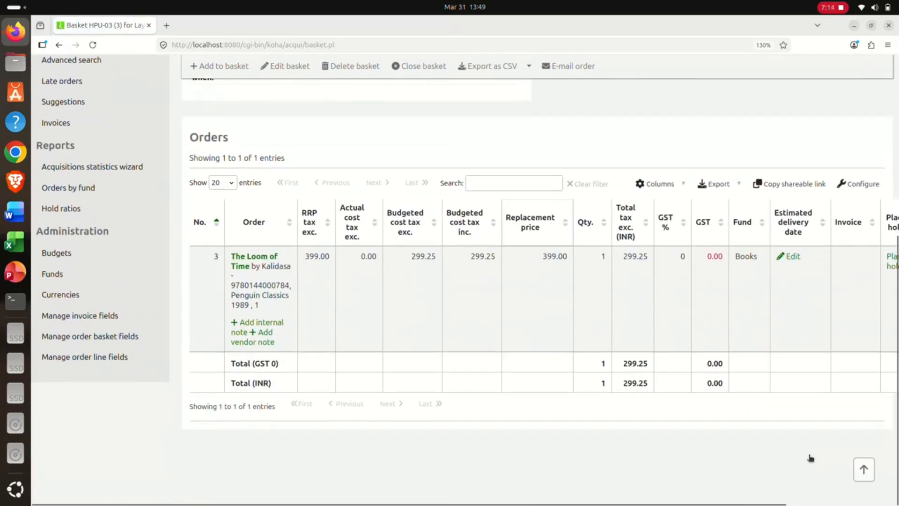
scroll(811, 458, up, 5)
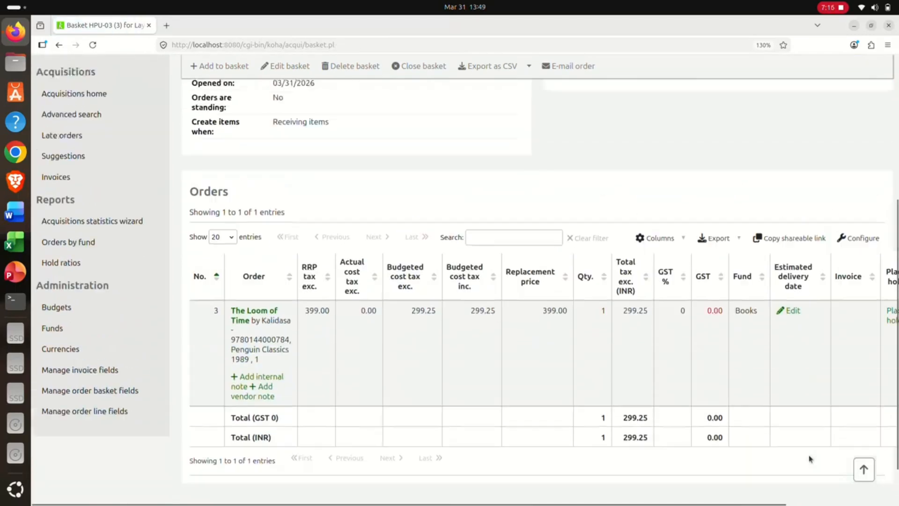
scroll(810, 458, up, 2)
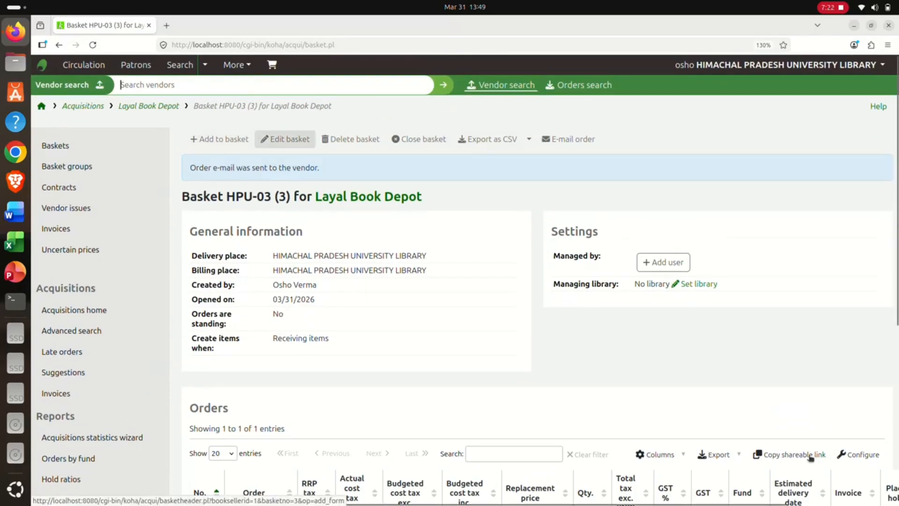
click(420, 139)
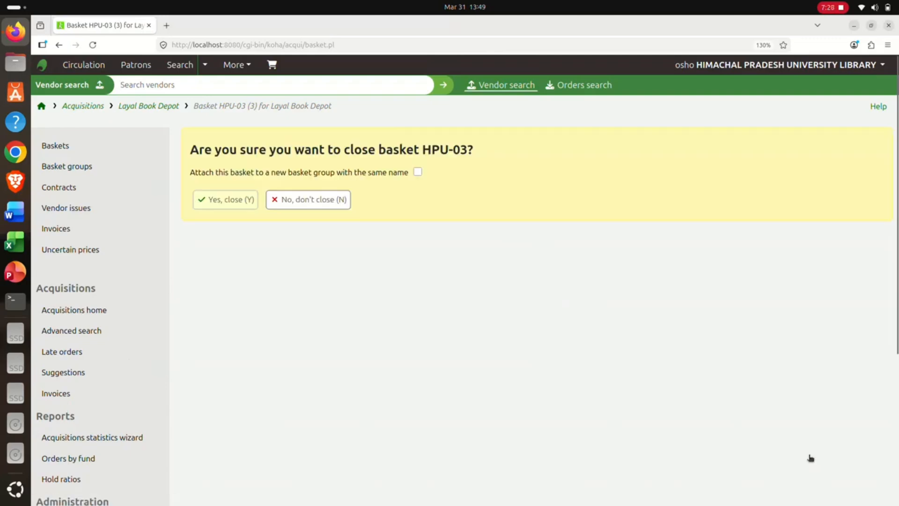
click(225, 200)
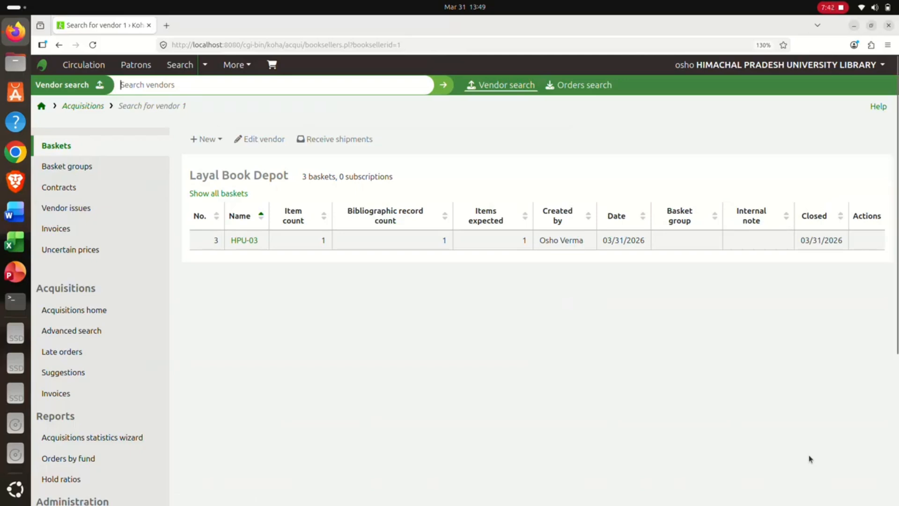
Switch to Gmail in a new browser tab and read the order e-mail received by Layal Book Depot.
key(ctrl+t)
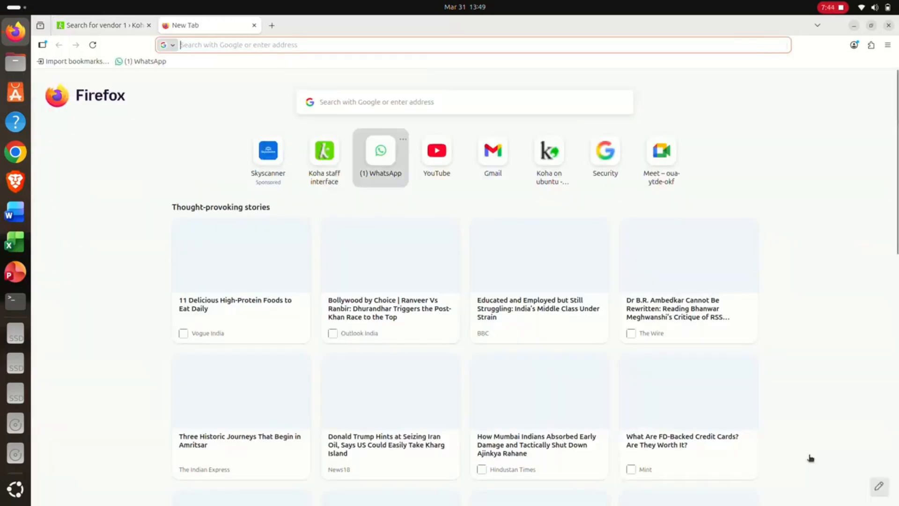
click(493, 156)
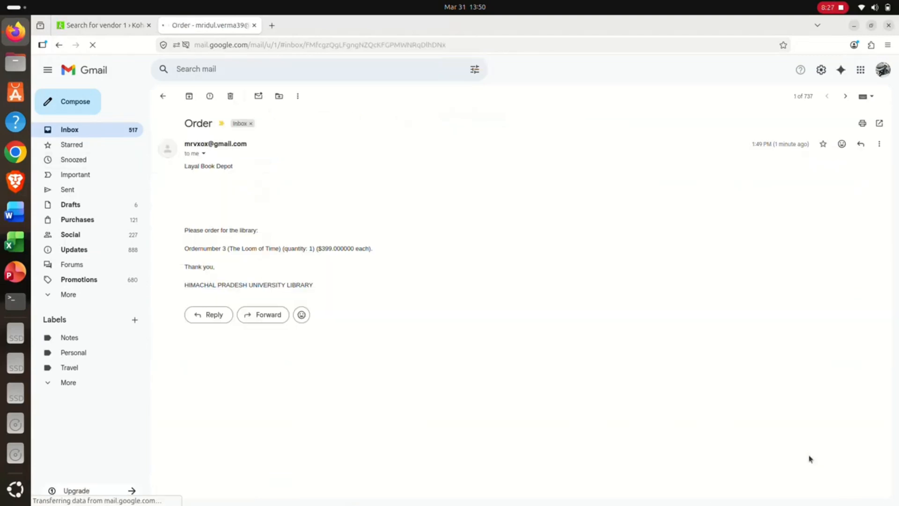
key(ctrl+a)
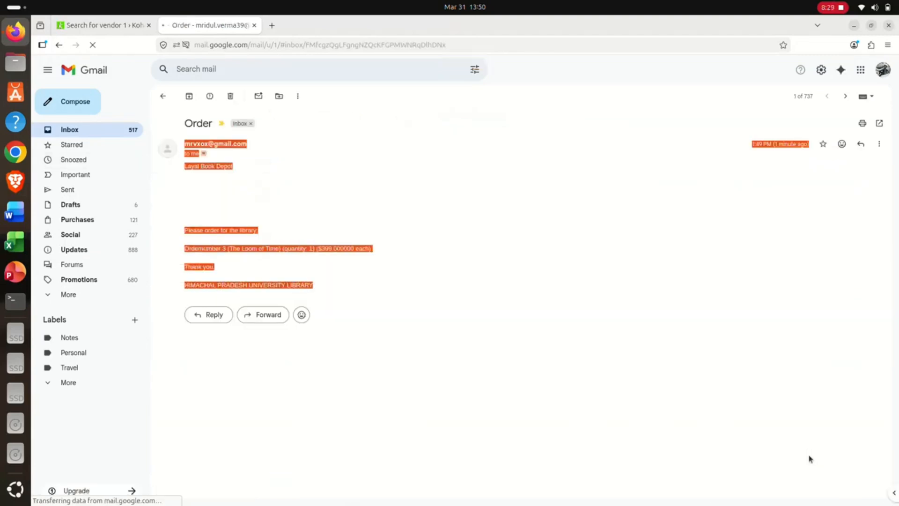
click(185, 249)
drag(184, 248, 229, 248)
click(809, 455)
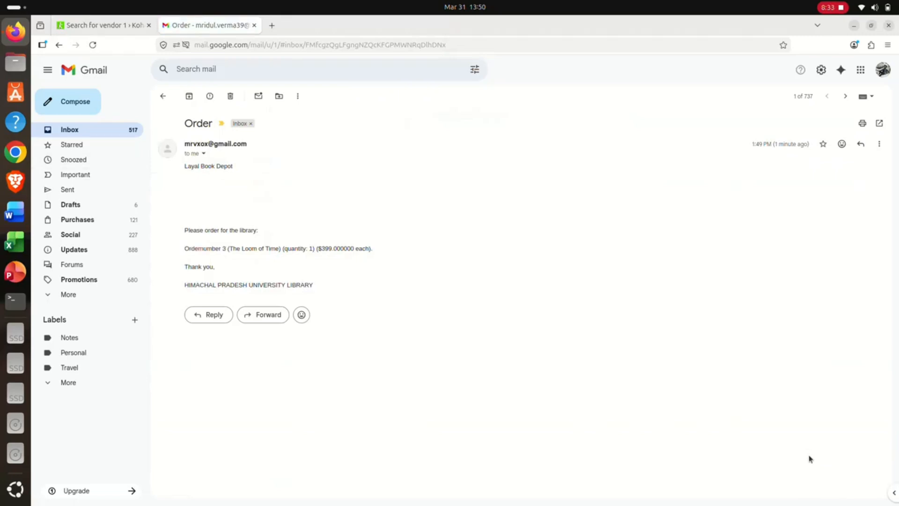
drag(322, 249, 332, 249)
click(809, 455)
Switch back to Koha, log out and log in again with the saved staff username and password.
click(104, 26)
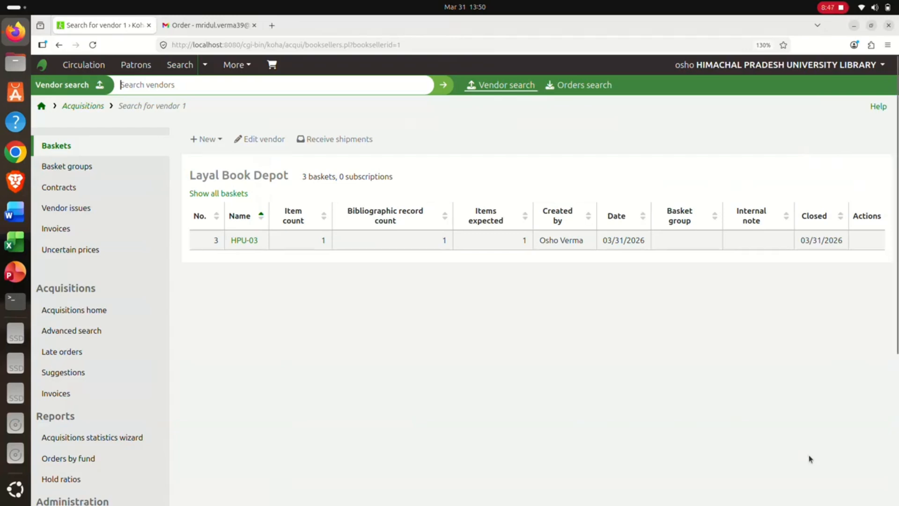
click(787, 65)
click(788, 141)
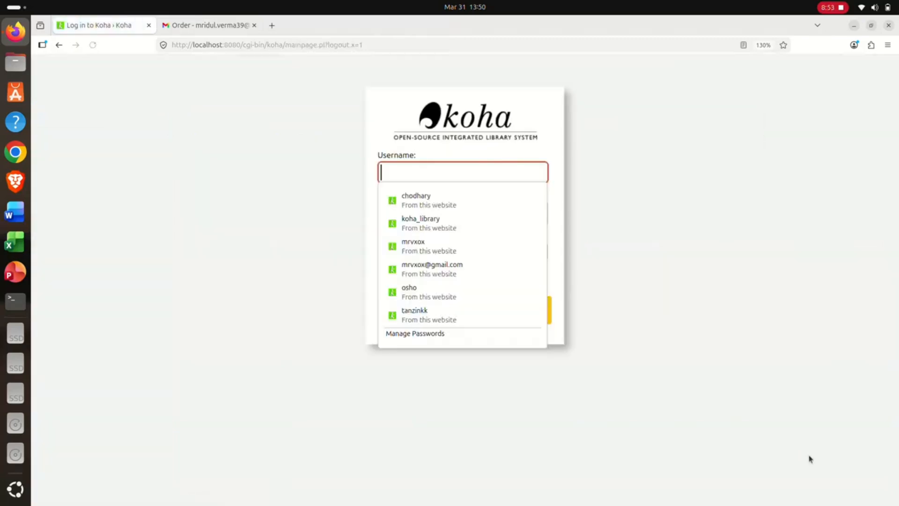
click(449, 293)
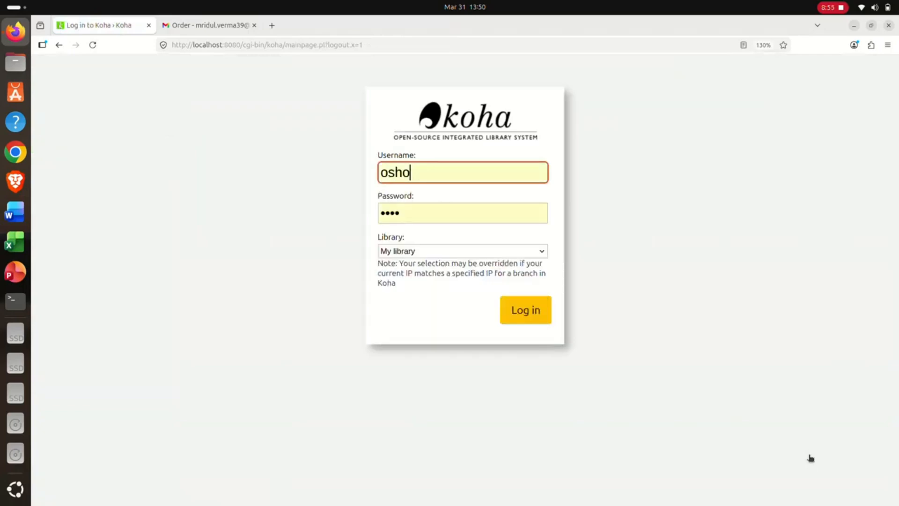
key(Return)
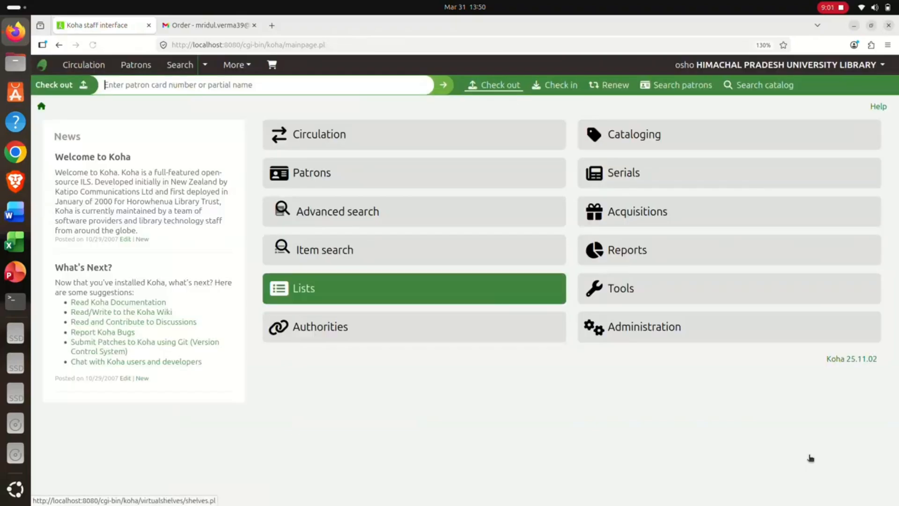
Go to Acquisitions and search the vendors for Layal.
key(Tab)
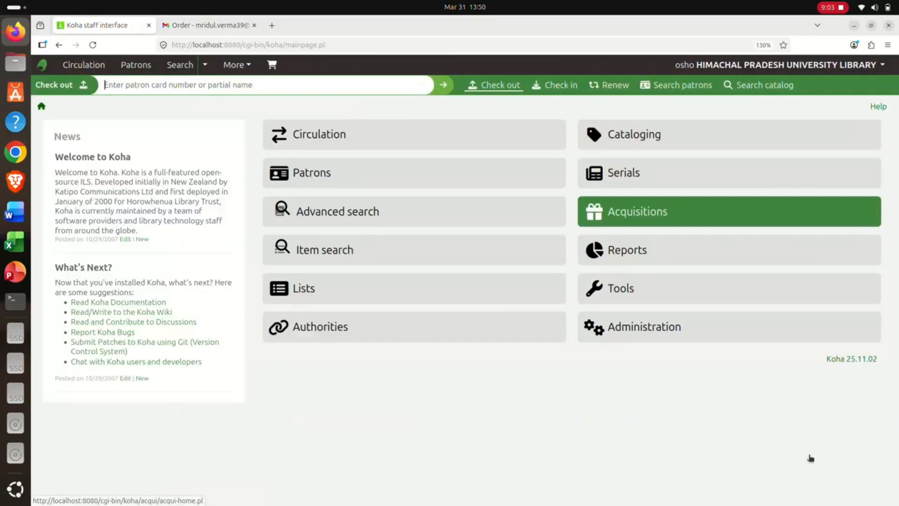
key(Return)
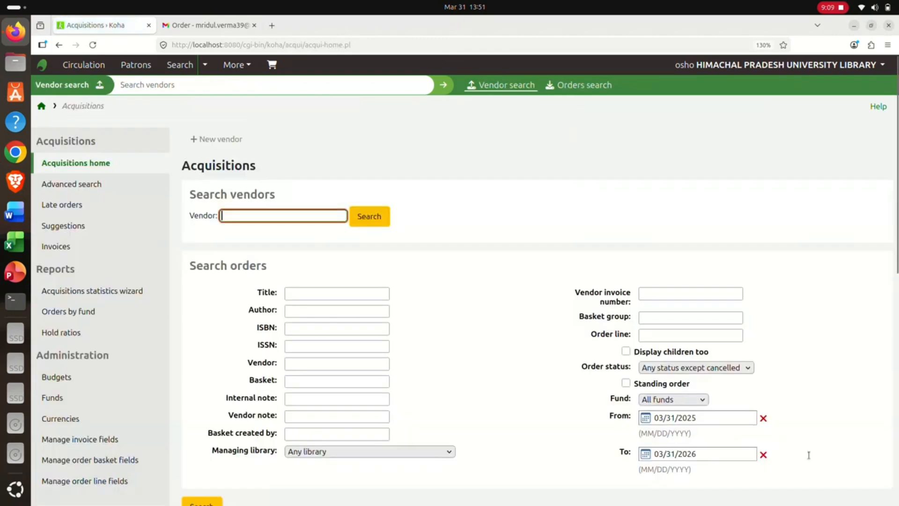
key(Down)
key(Down)
key(Return)
key(Return)
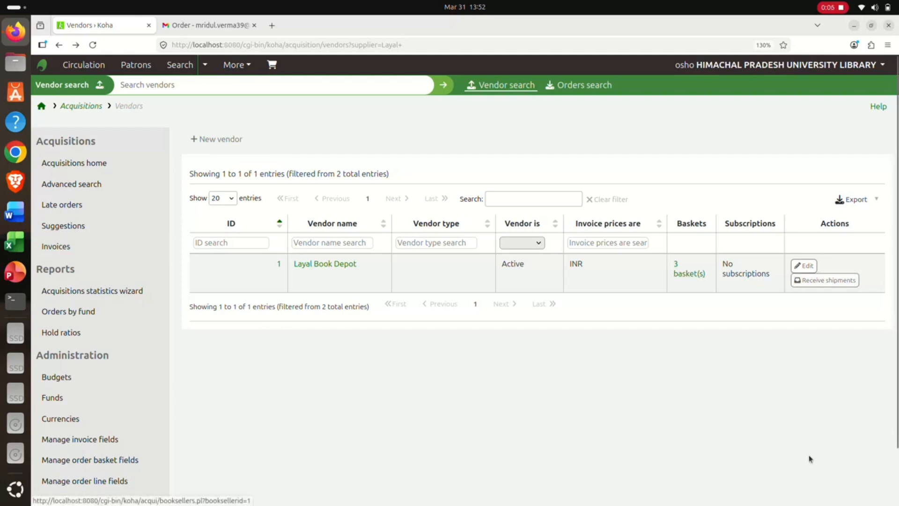
Receive a new shipment from Layal Book Depot under vendor invoice HPU/2025/03.
click(825, 280)
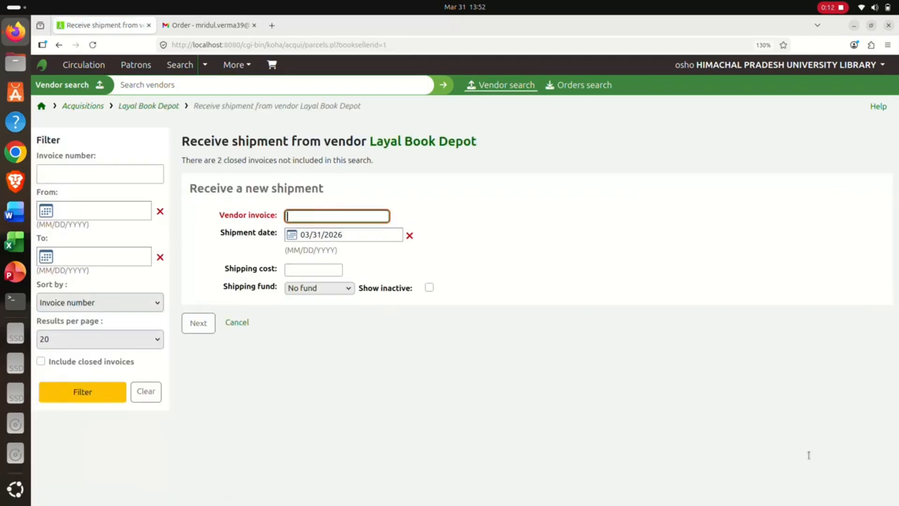
click(337, 216)
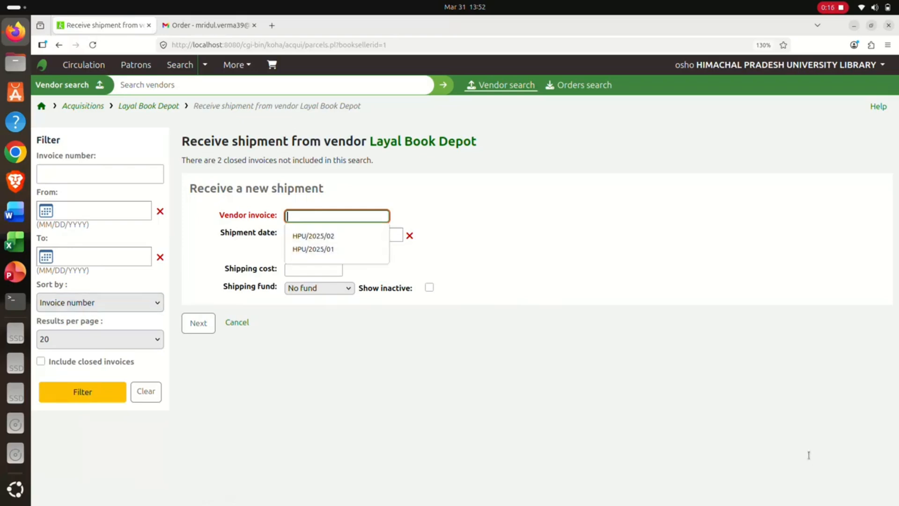
text(HPU/2025/03)
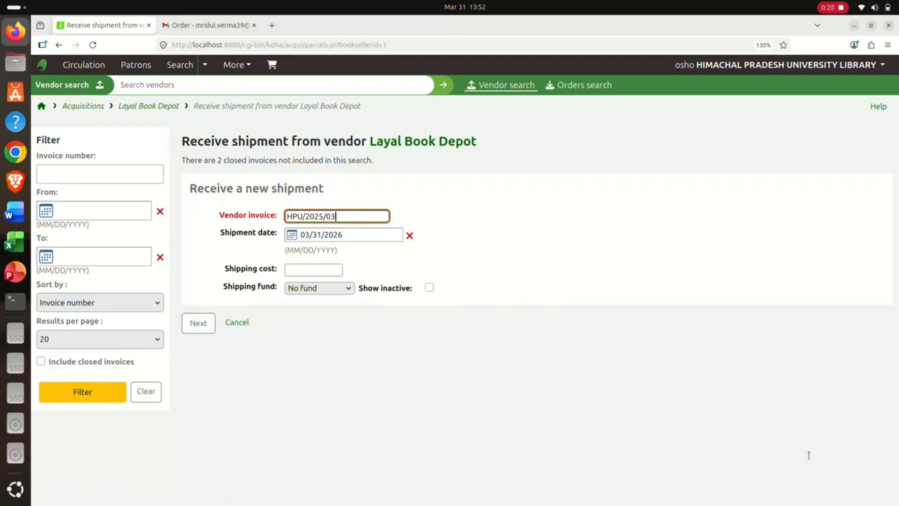
key(Return)
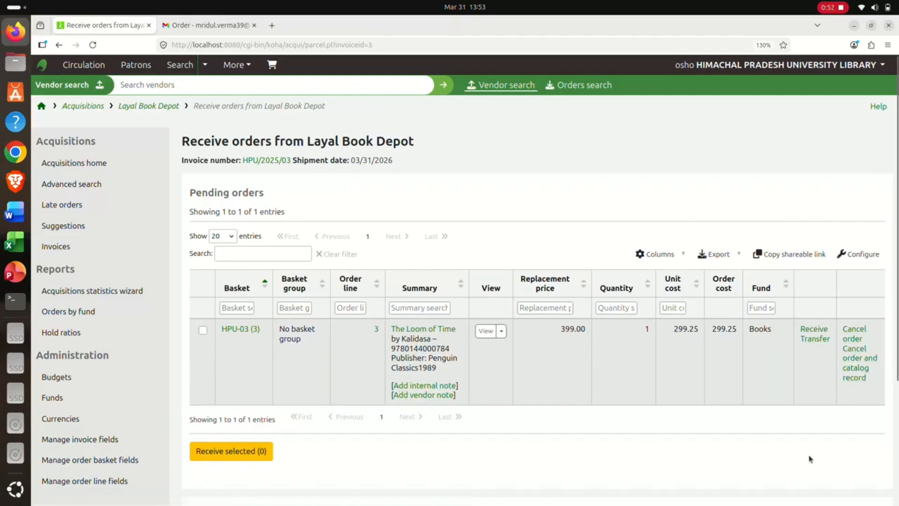
Select the pending order line for The Loom of Time and start receiving it.
scroll(810, 458, down, 2)
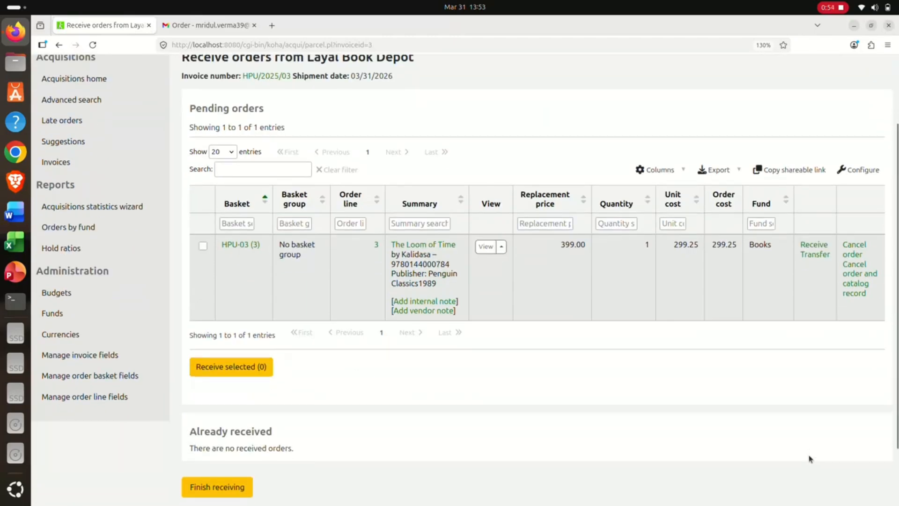
click(202, 246)
scroll(811, 459, down, 2)
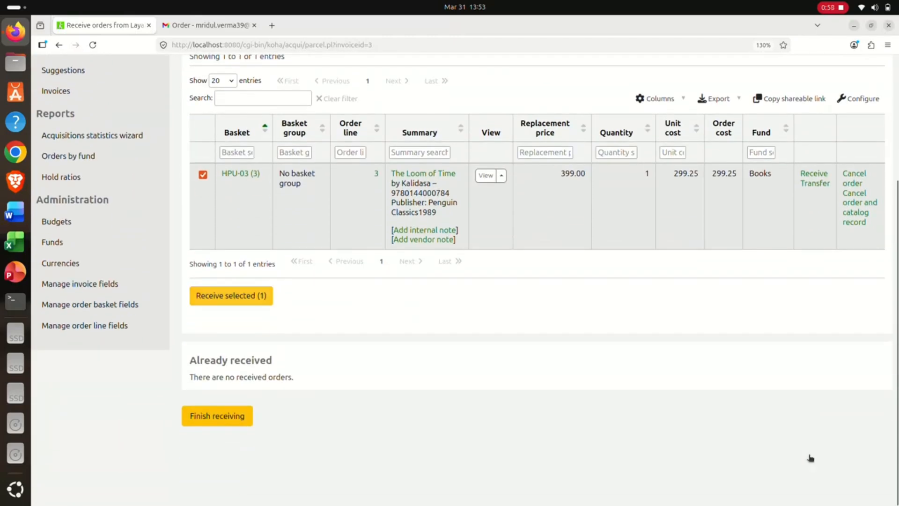
click(231, 295)
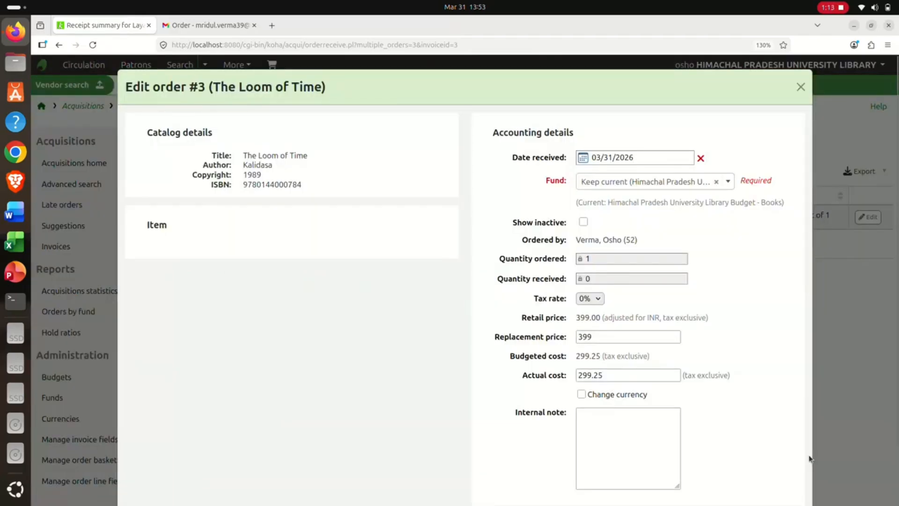
Review the item's damaged status, use restrictions and not-for-loan options, leaving each of them blank.
scroll(811, 460, down, 1)
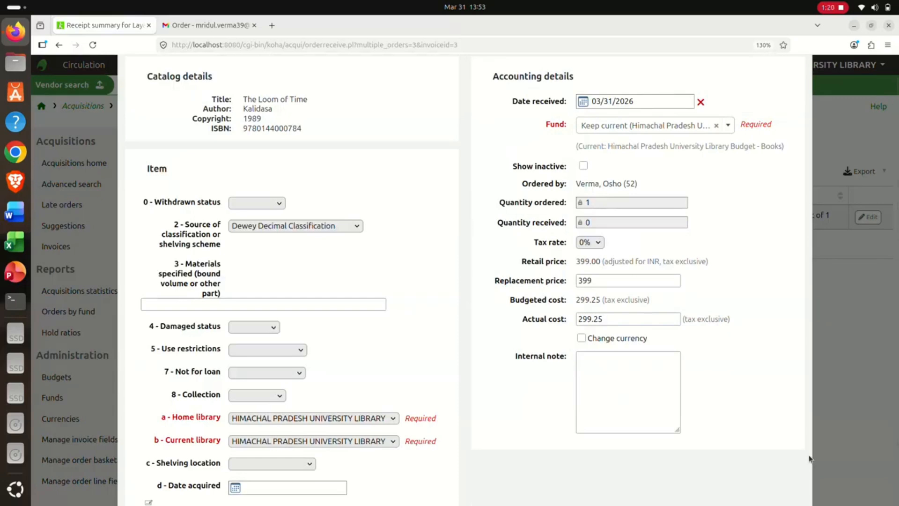
scroll(811, 460, down, 1)
scroll(812, 459, down, 1)
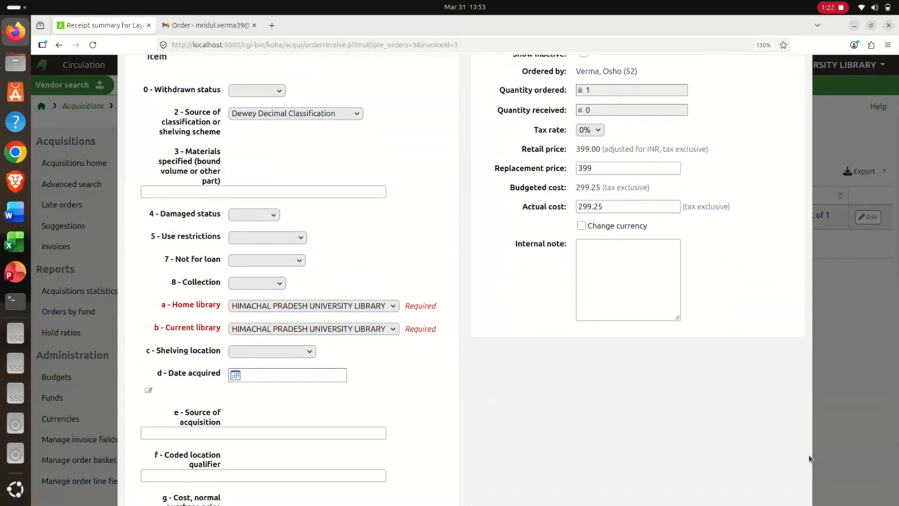
scroll(811, 459, up, 1)
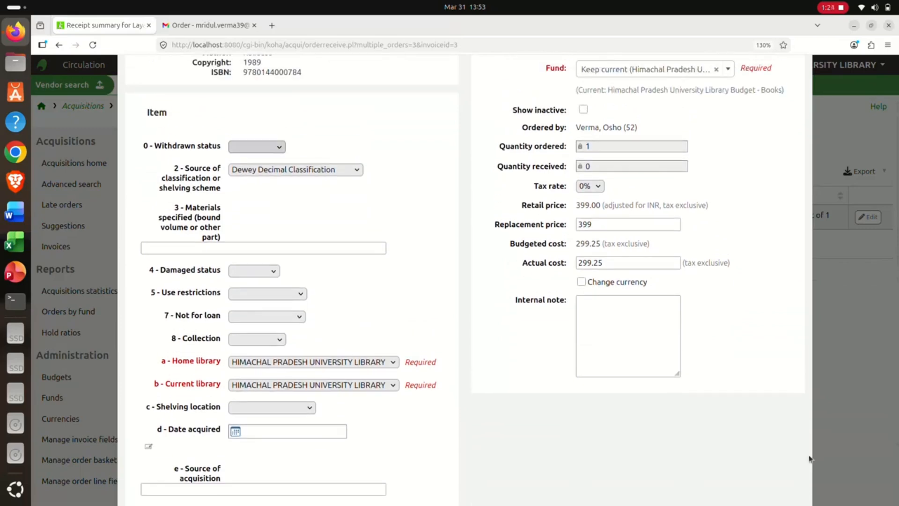
scroll(811, 460, down, 1)
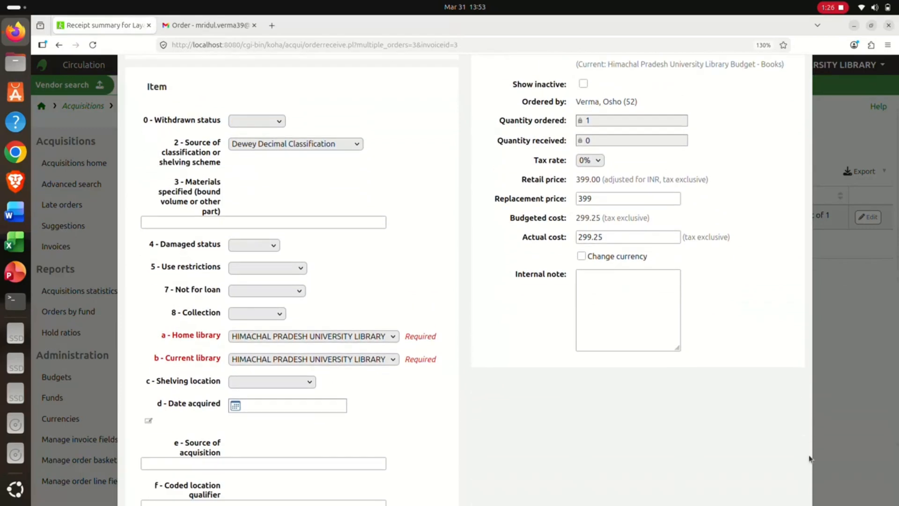
click(254, 215)
click(254, 215)
click(254, 215)
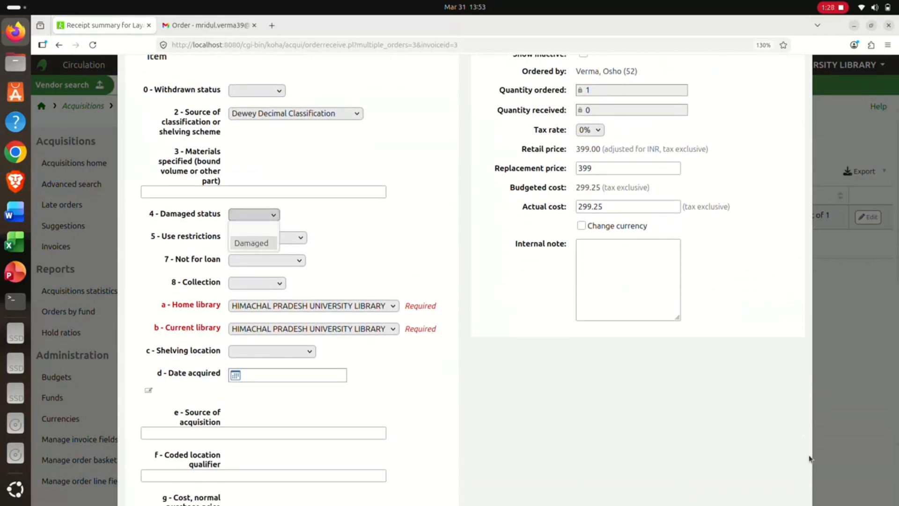
click(253, 229)
click(268, 237)
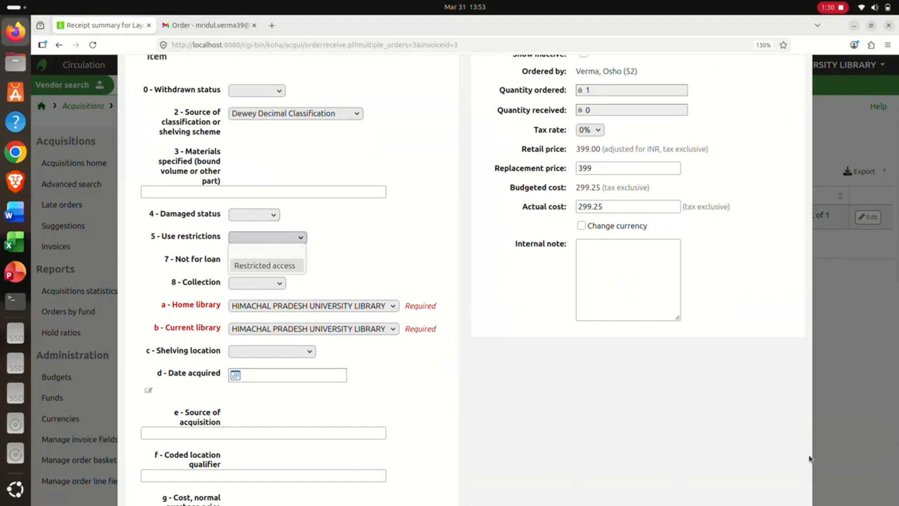
click(266, 252)
click(267, 260)
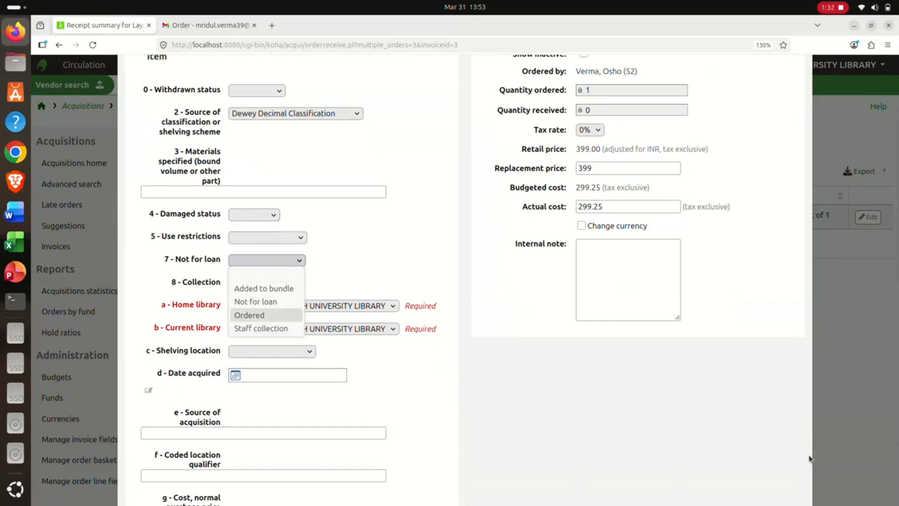
click(266, 273)
Set the item's collection to Fiction, shelving location to On display and date acquired to 03/31/2026.
scroll(262, 253, down, 1)
click(257, 228)
click(246, 255)
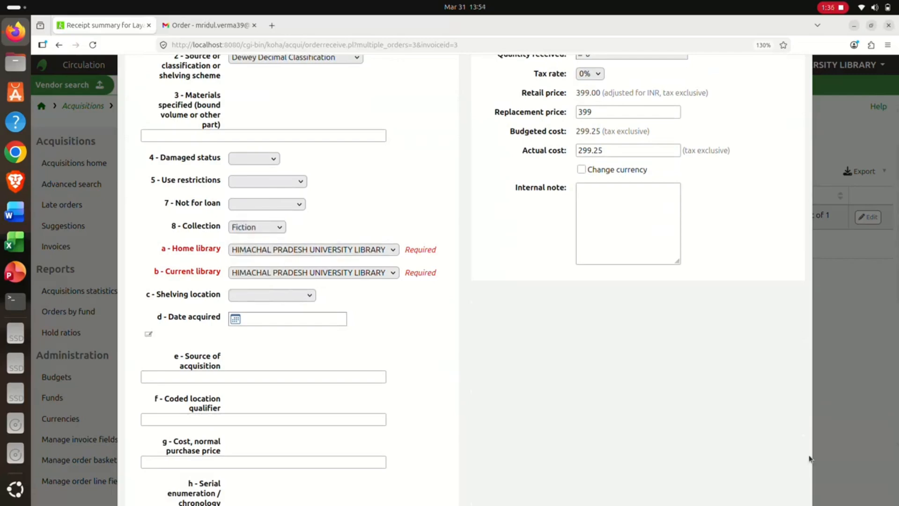
scroll(262, 253, down, 2)
click(272, 238)
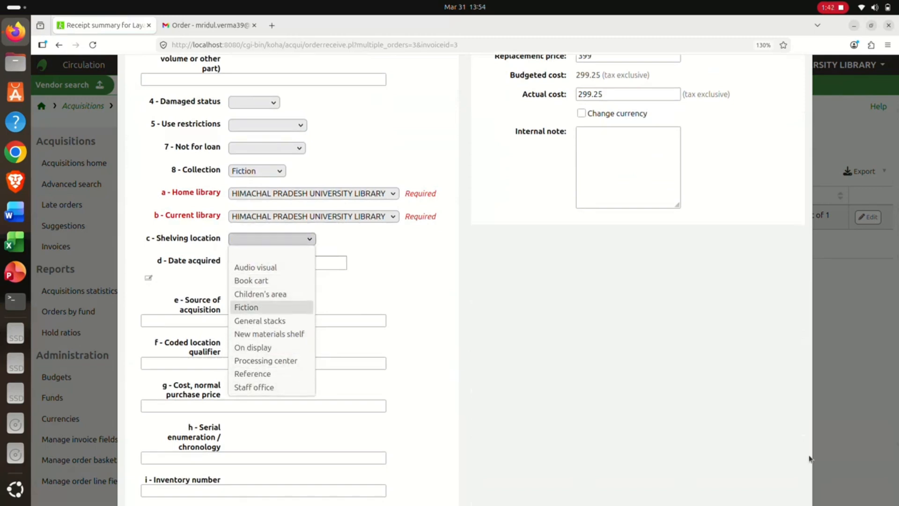
key(Return)
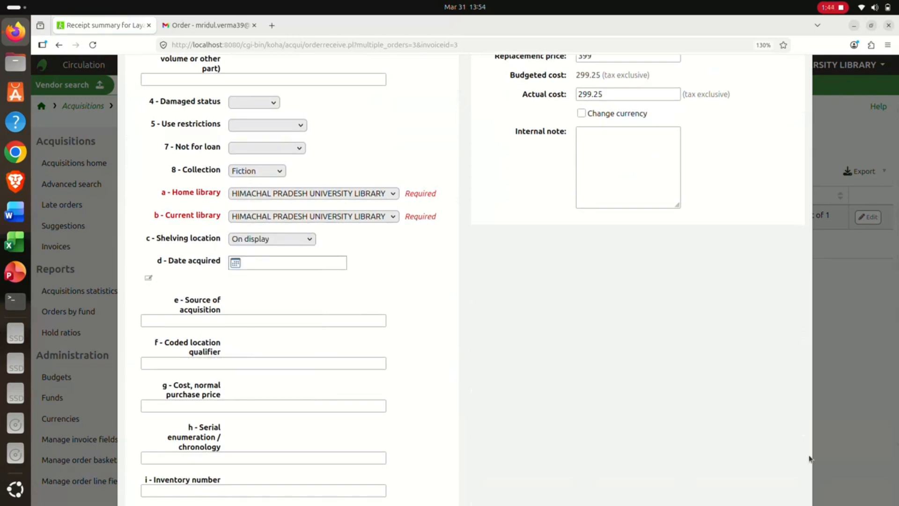
key(Tab)
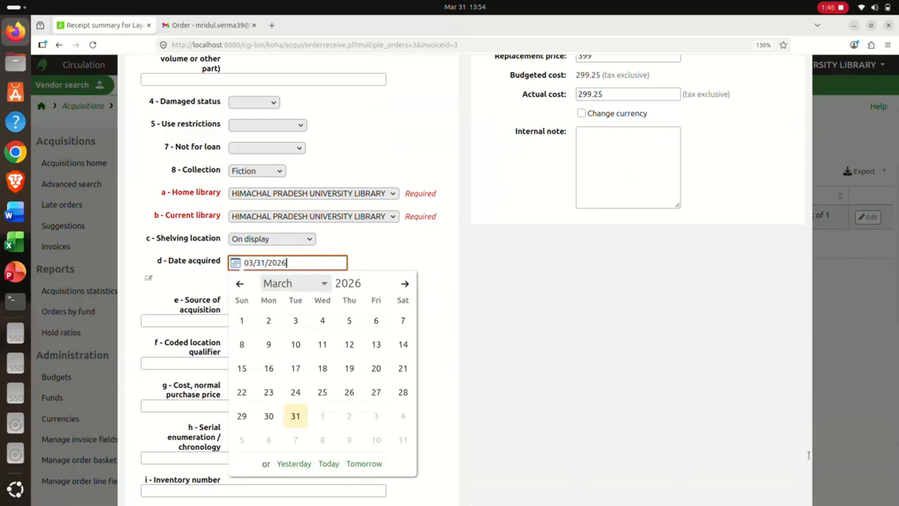
click(809, 456)
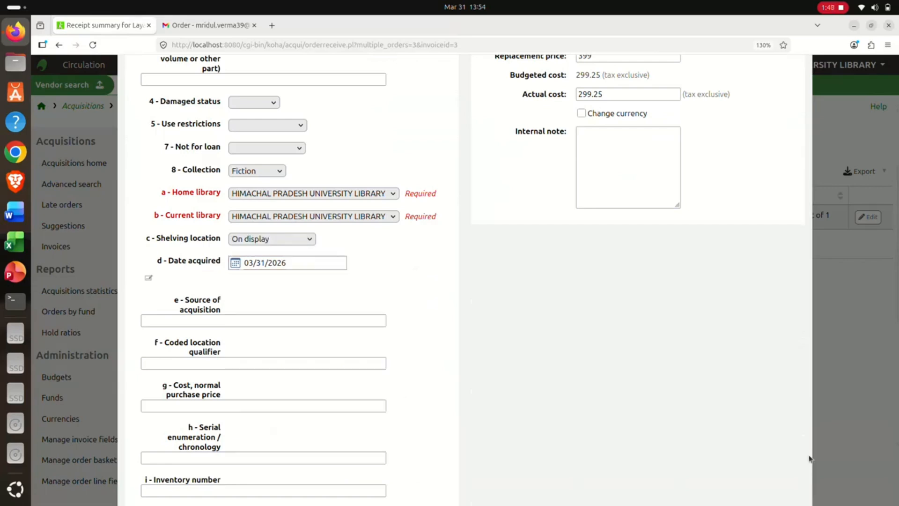
Enter 1004 as the item's barcode.
scroll(809, 455, down, 3)
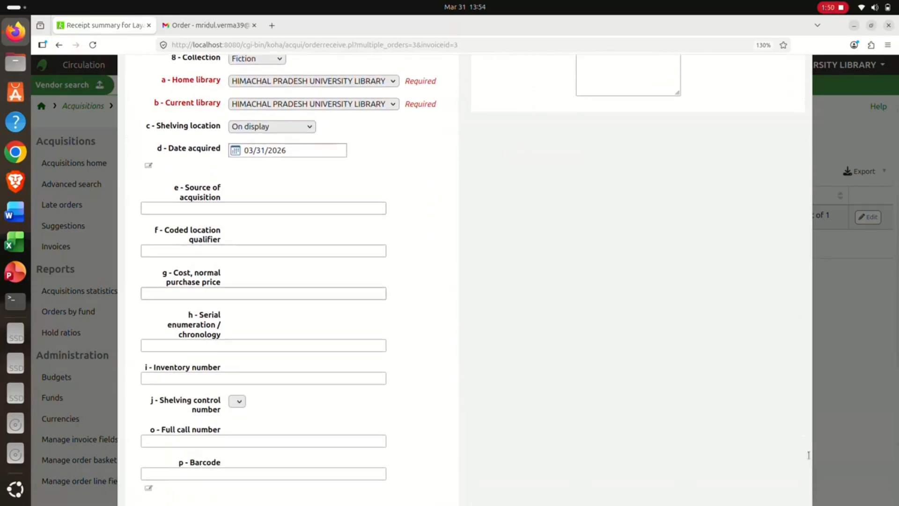
click(239, 378)
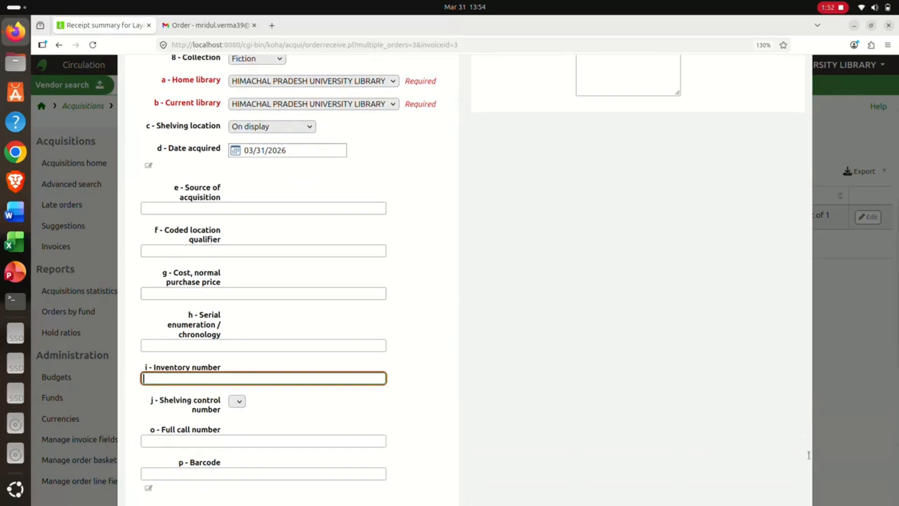
click(810, 458)
scroll(809, 456, down, 3)
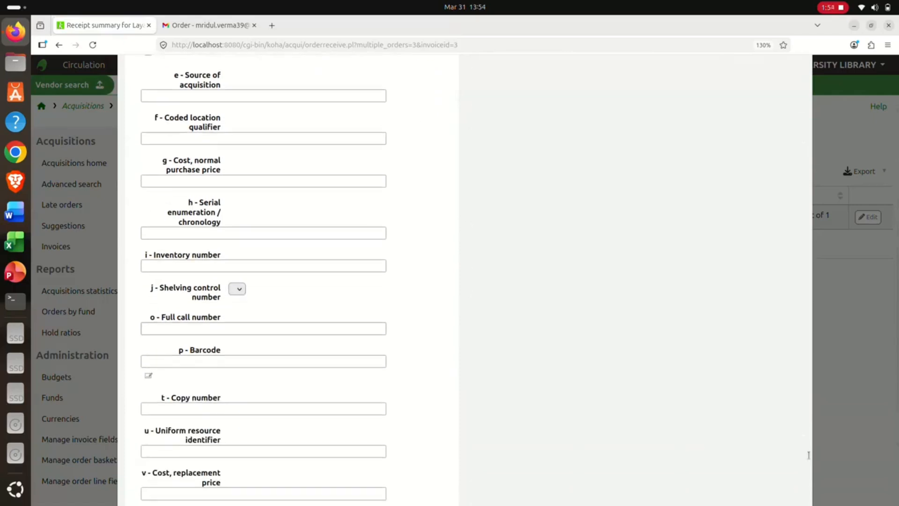
scroll(810, 457, down, 2)
drag(165, 261, 156, 262)
click(187, 305)
text(1004)
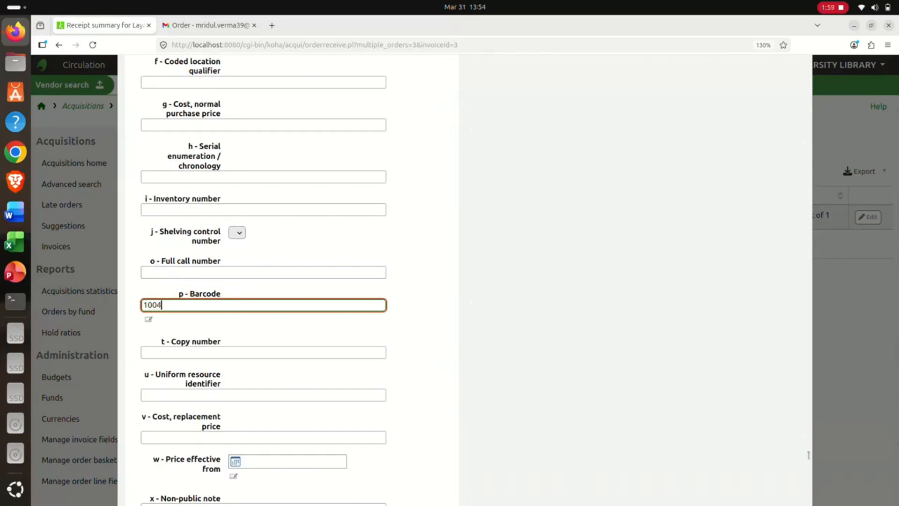
Set the Koha item type to Books and add the item to the order.
scroll(809, 455, down, 4)
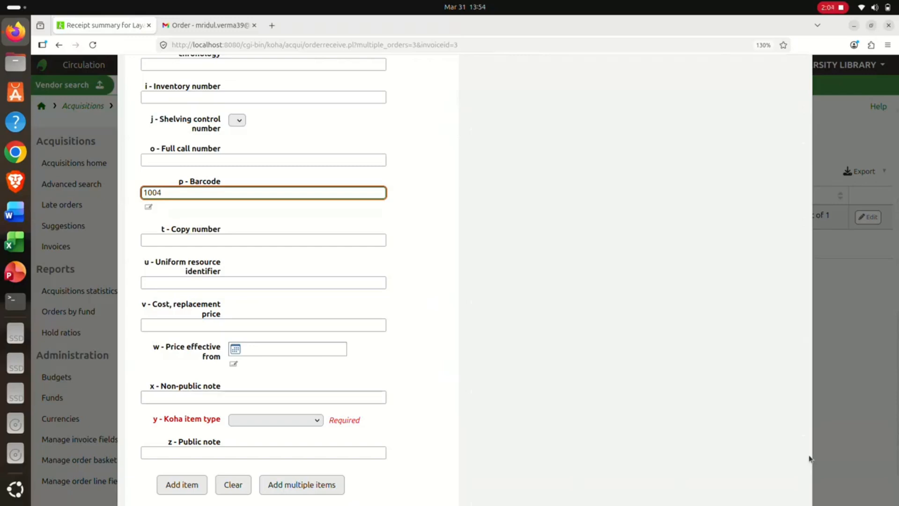
click(276, 420)
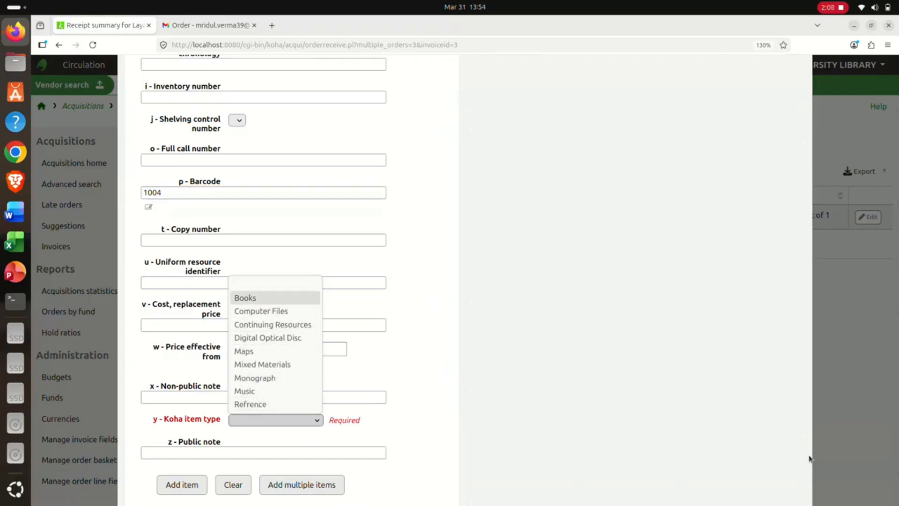
click(257, 298)
scroll(276, 300, down, 3)
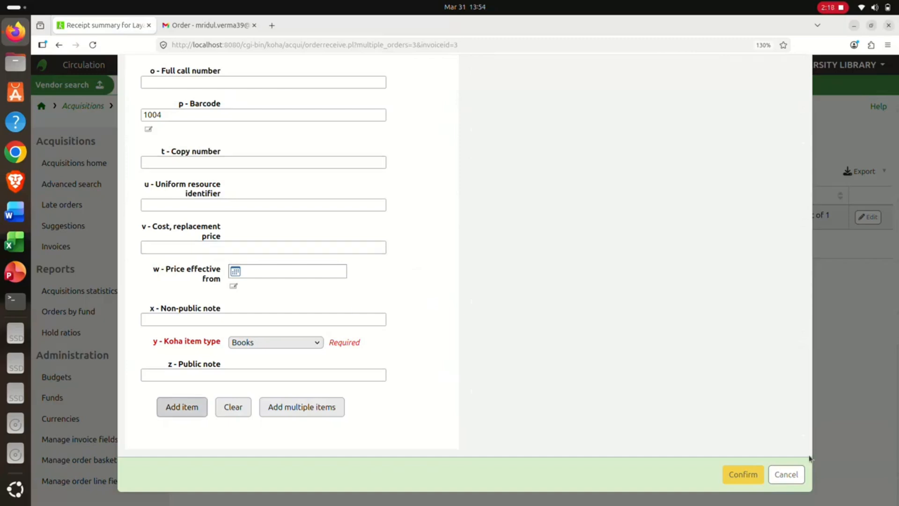
click(182, 407)
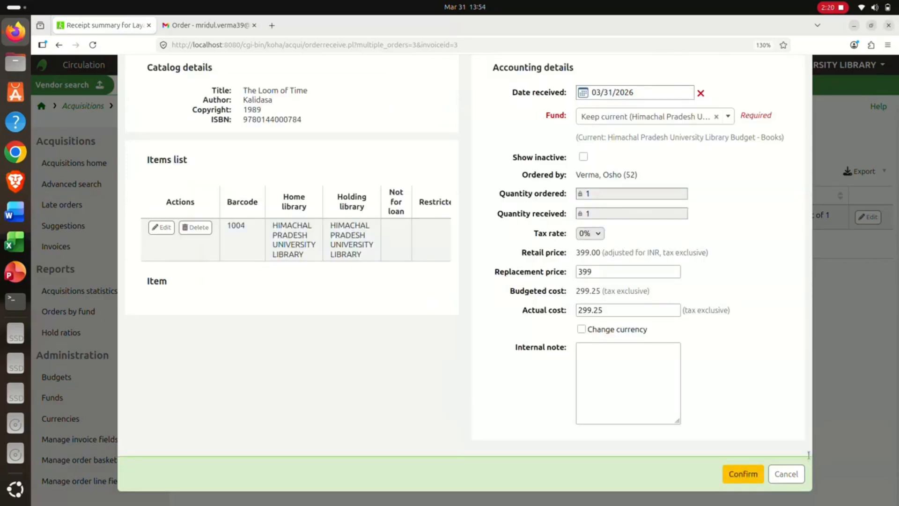
Keep the current Books fund and the replacement price of 399, and confirm the receipt of the order.
click(656, 116)
click(656, 116)
click(656, 116)
click(655, 112)
click(656, 116)
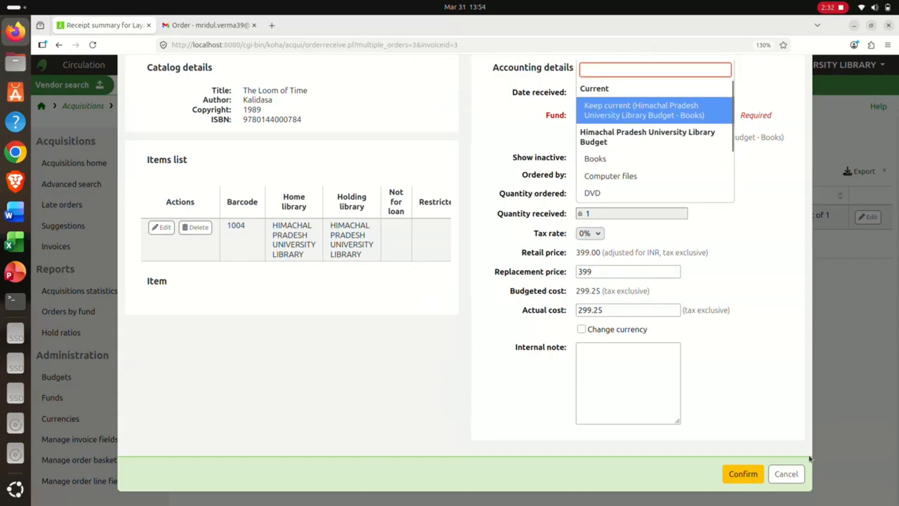
click(655, 111)
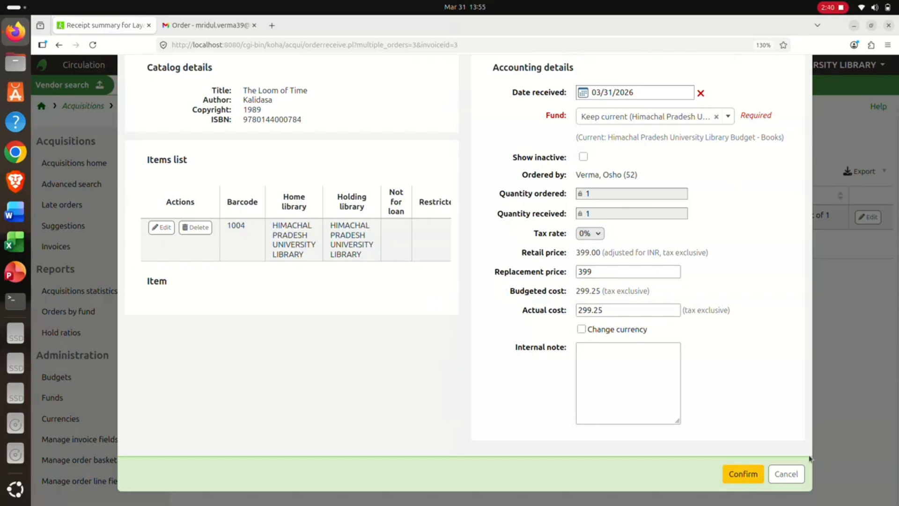
drag(609, 253, 661, 253)
click(651, 271)
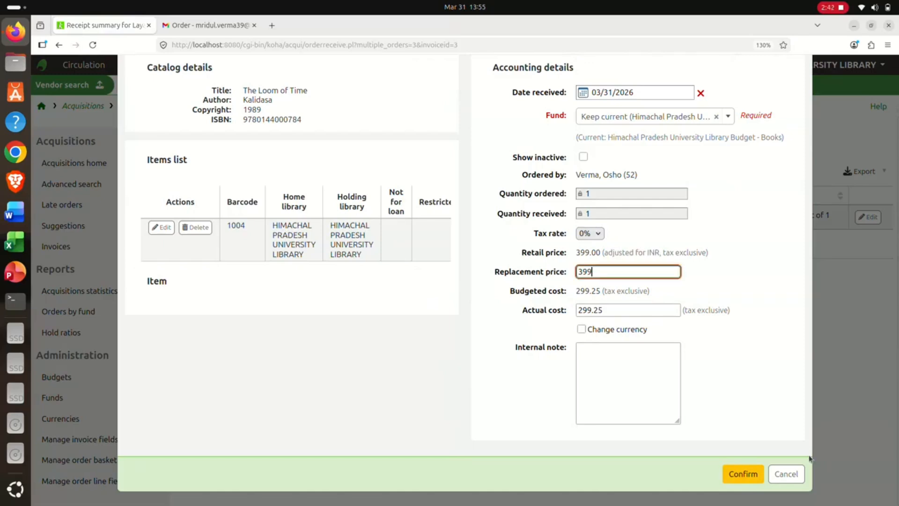
key(Return)
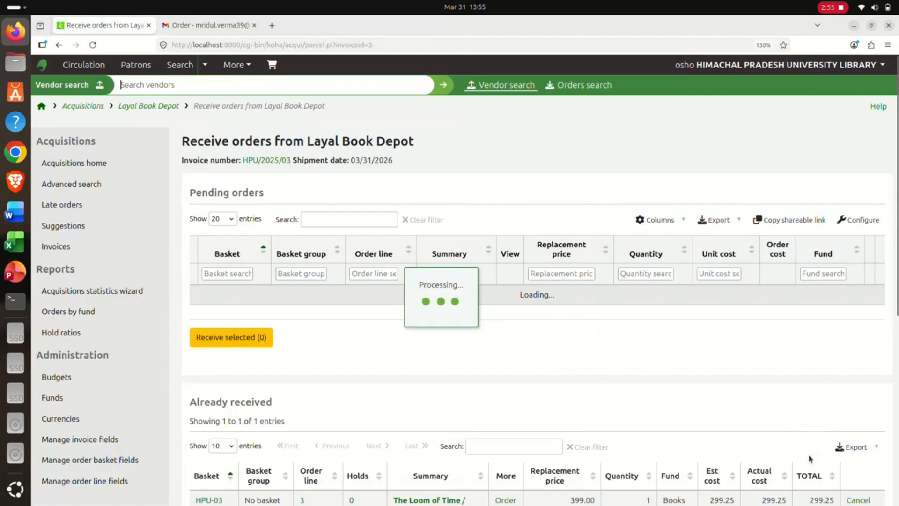
Check the already received order for The Loom of Time and finish receiving the shipment.
scroll(811, 459, down, 3)
scroll(810, 459, down, 6)
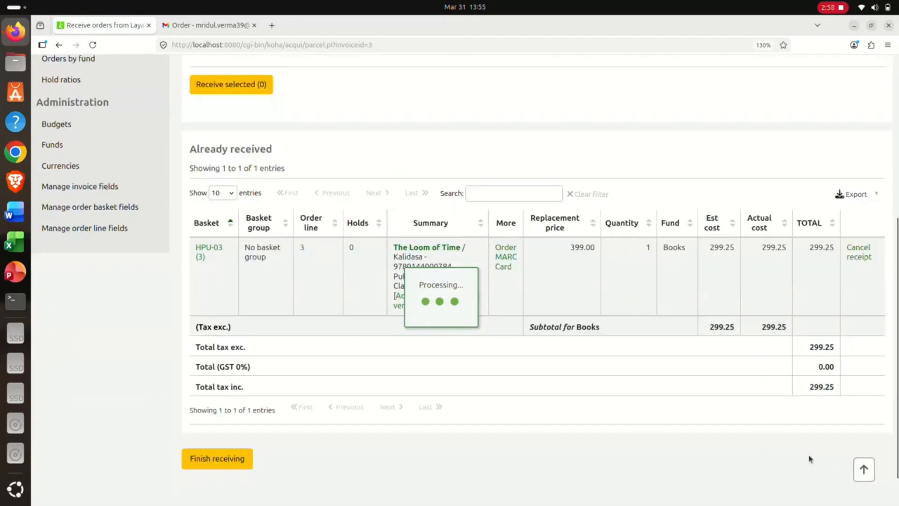
triple_click(811, 459)
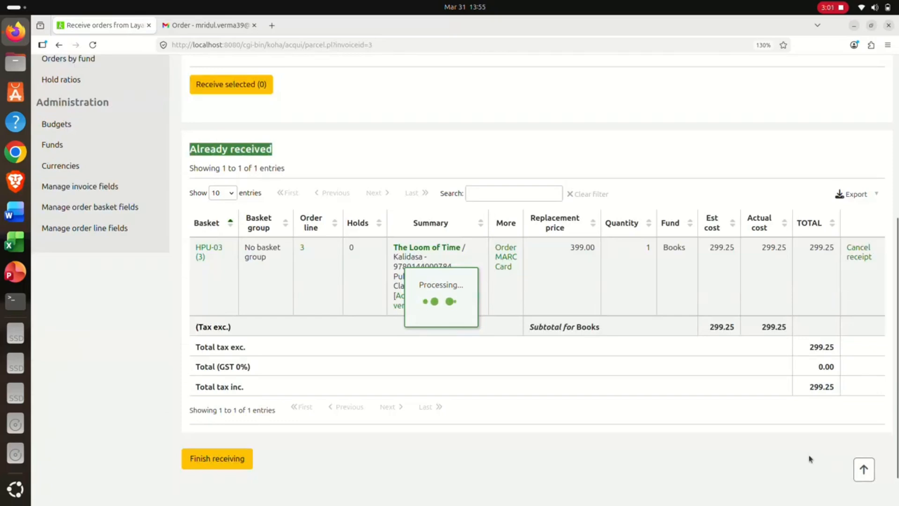
click(810, 459)
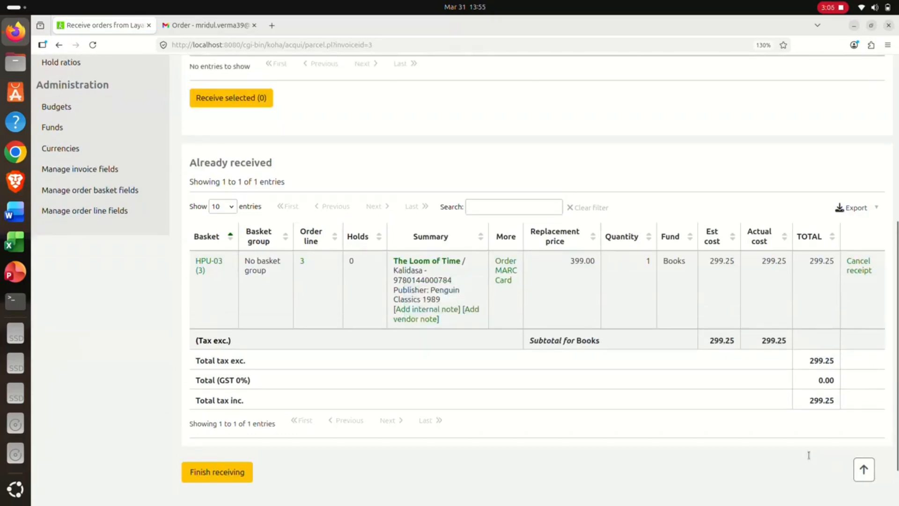
scroll(809, 455, down, 2)
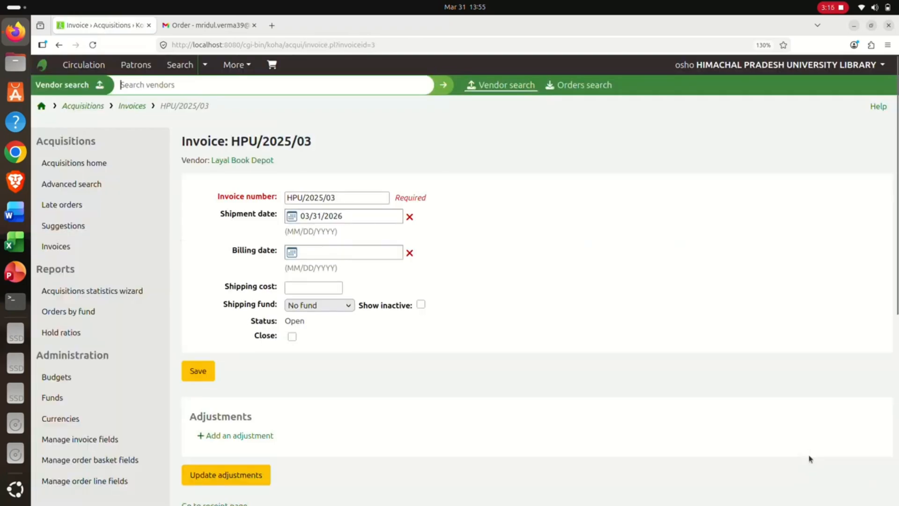
Review the invoice details with all columns shown, hide the extra details again and save the invoice.
scroll(811, 458, down, 6)
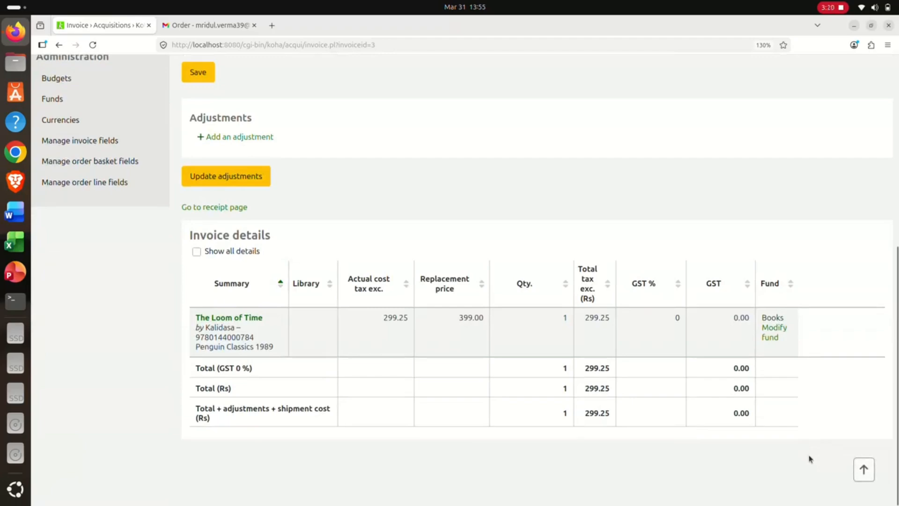
click(196, 251)
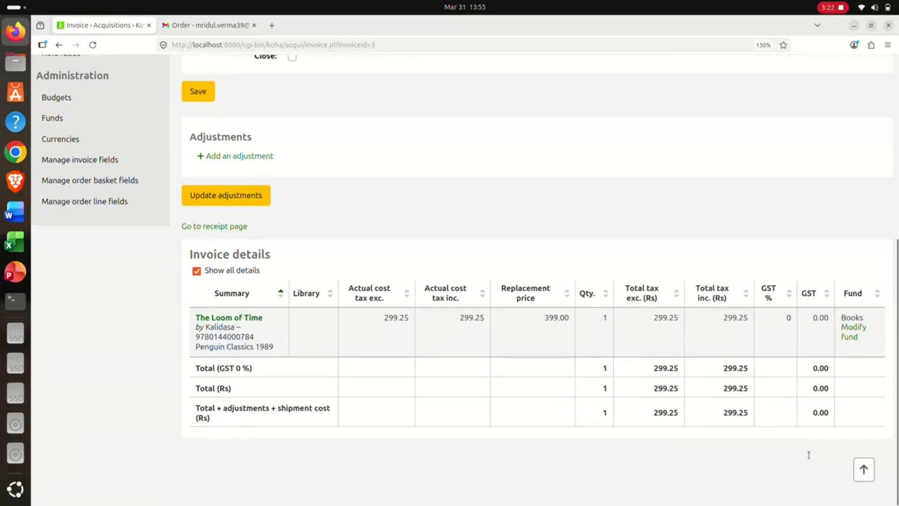
click(197, 271)
scroll(810, 459, down, 1)
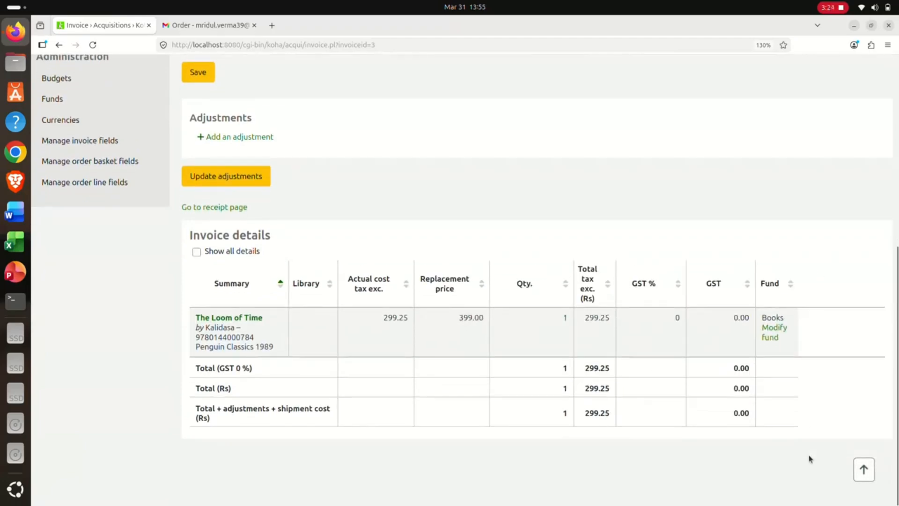
scroll(811, 459, up, 5)
click(198, 325)
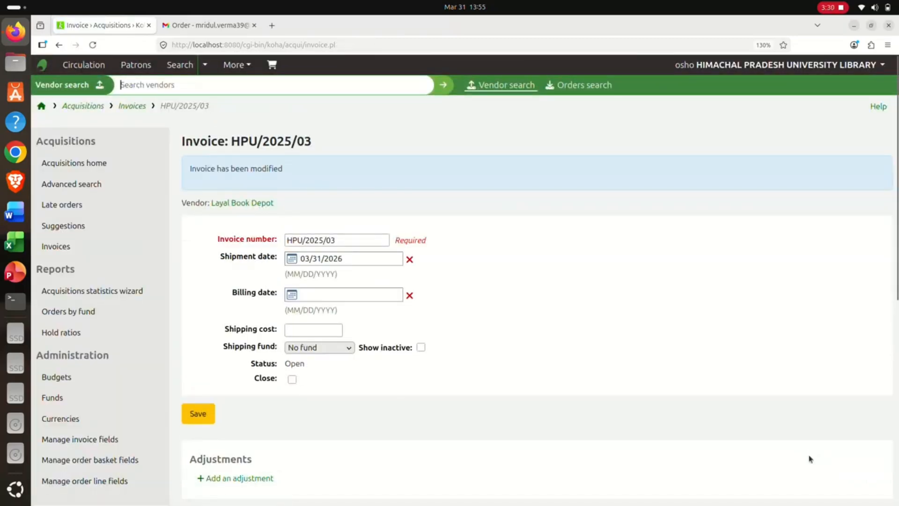
Log out of the Koha staff interface and log back in with the saved username and password.
scroll(809, 457, down, 3)
scroll(810, 458, down, 3)
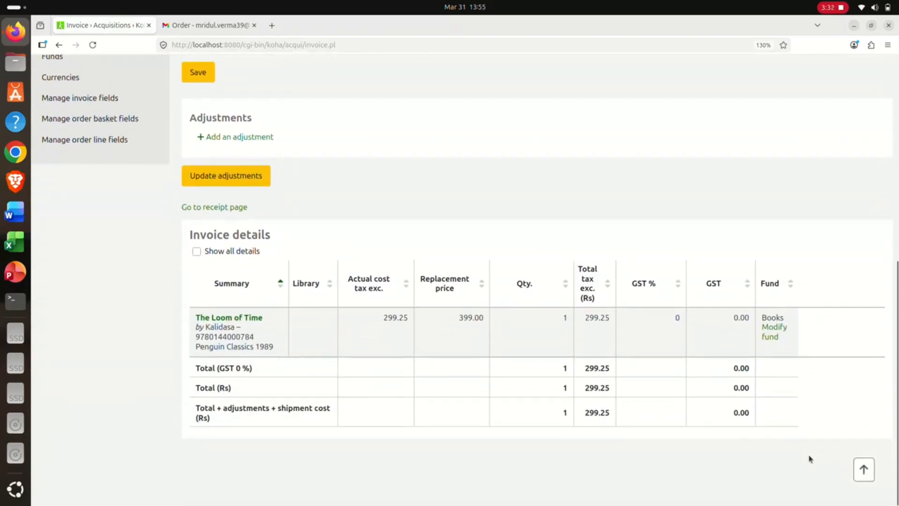
scroll(810, 458, up, 7)
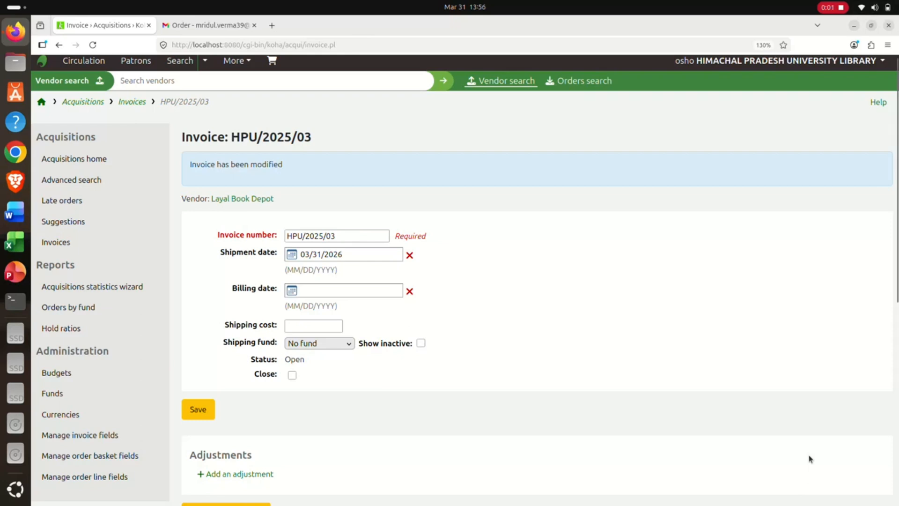
click(797, 60)
click(796, 137)
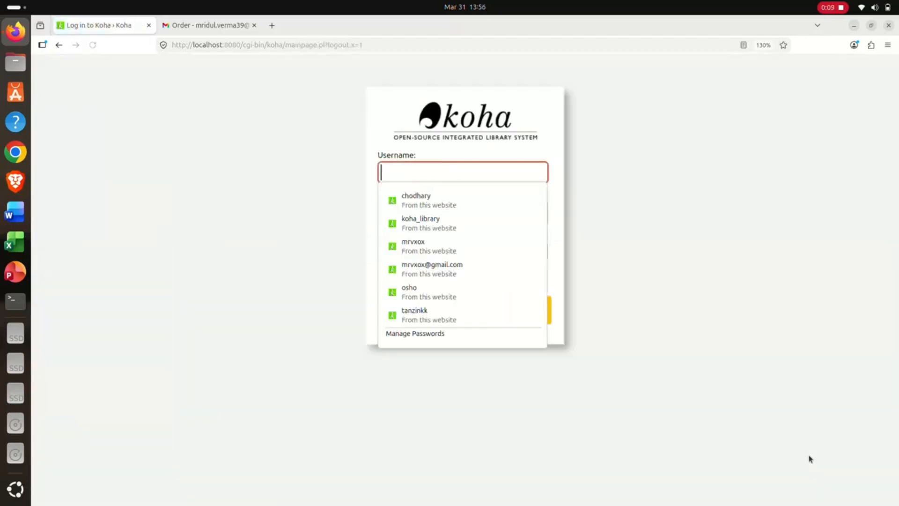
click(463, 292)
key(Return)
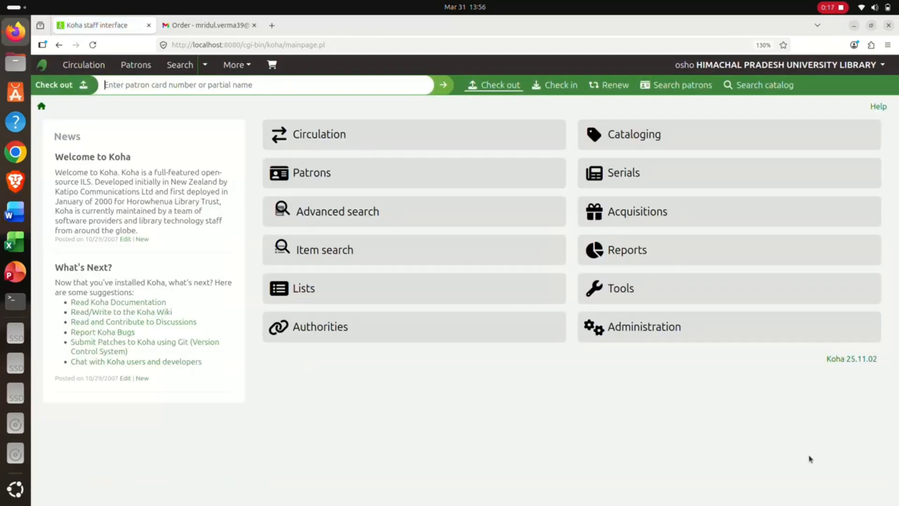
Search the Acquisitions vendors for LAYAL and open the Layal Book Depot record.
click(638, 211)
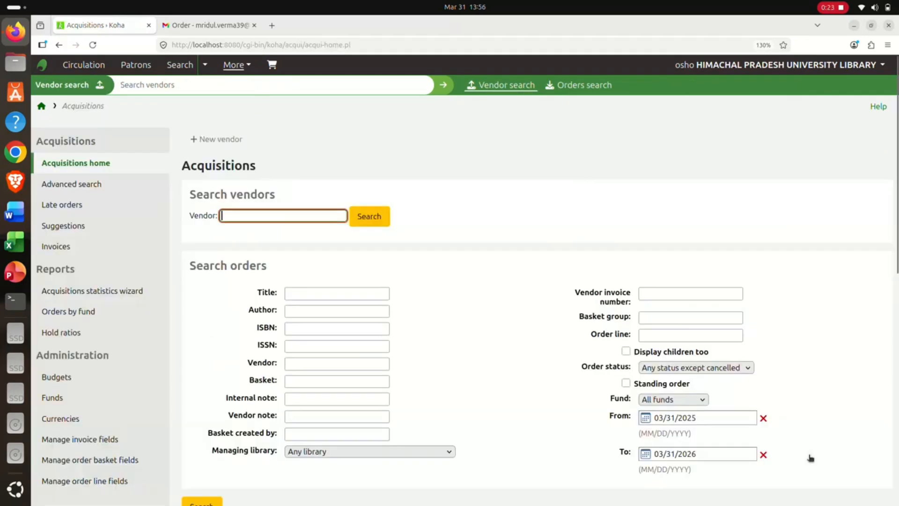
text(LAYAL)
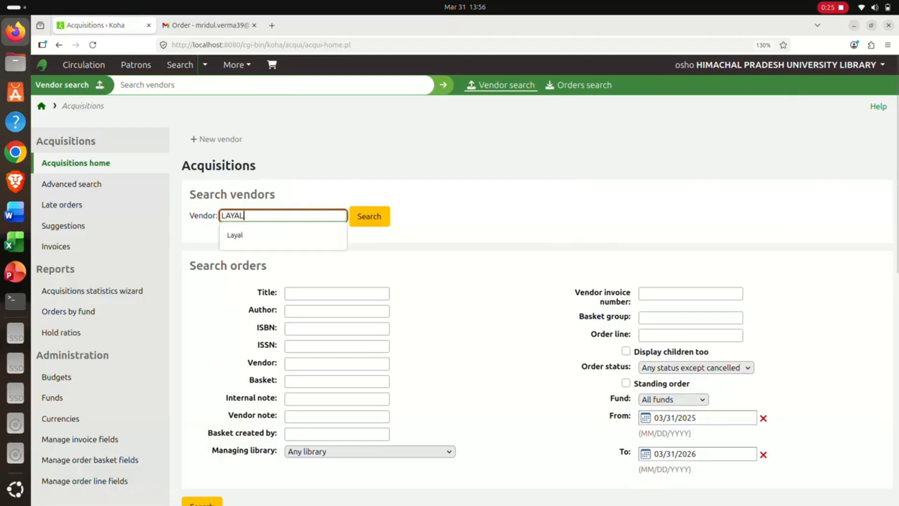
key(Return)
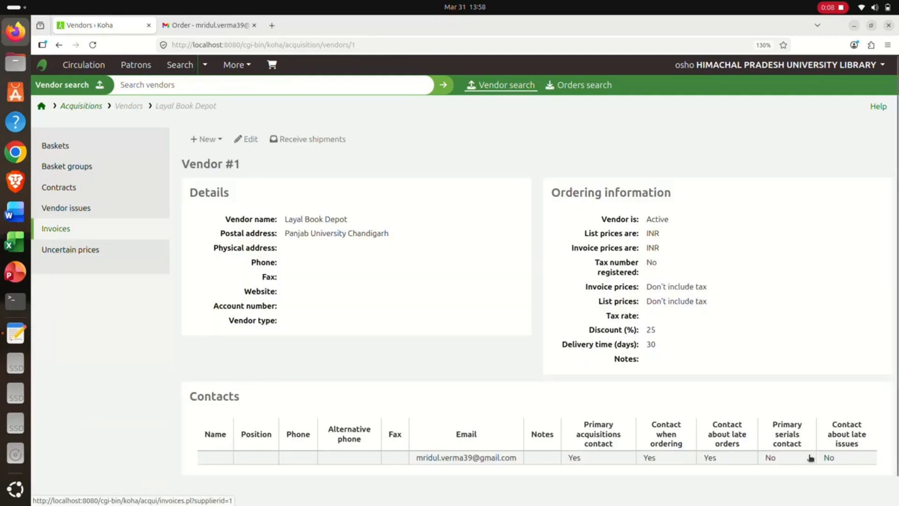
Search for the invoices of Layal Book Depot without any further filters.
click(56, 229)
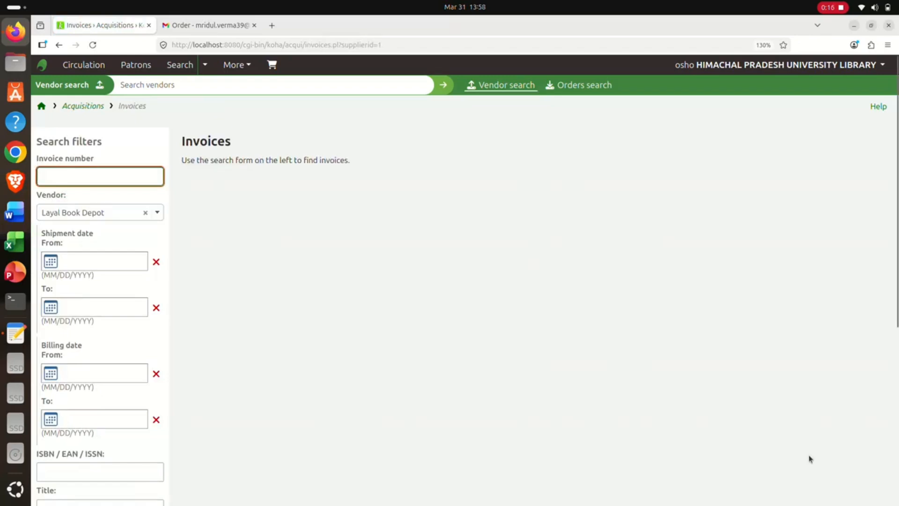
scroll(811, 459, down, 5)
key(Return)
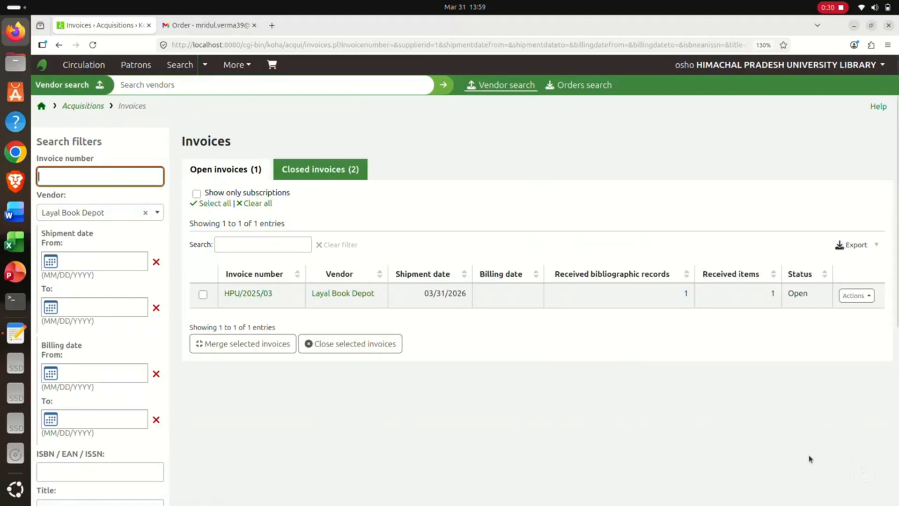
Try to close the open invoice HPU/2025/03 as a bulk selection, and return to the invoice list.
click(203, 294)
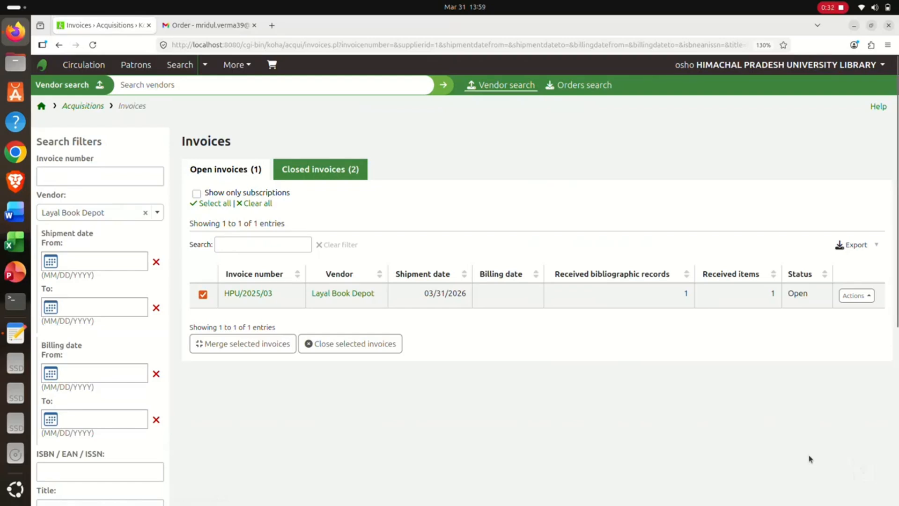
click(856, 295)
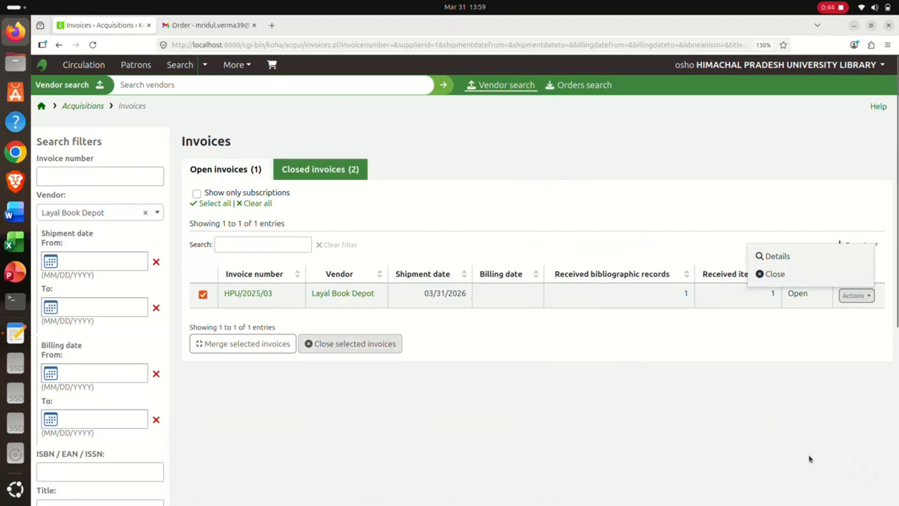
click(356, 344)
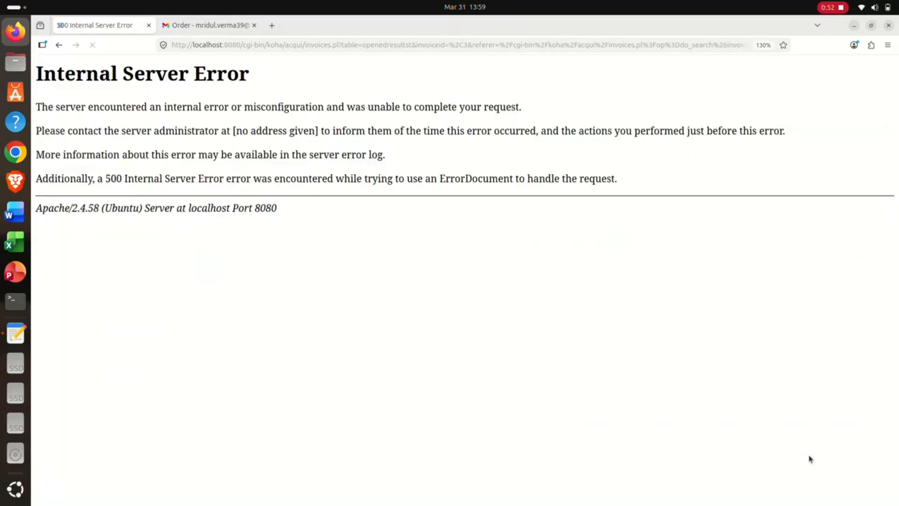
key(alt+Left)
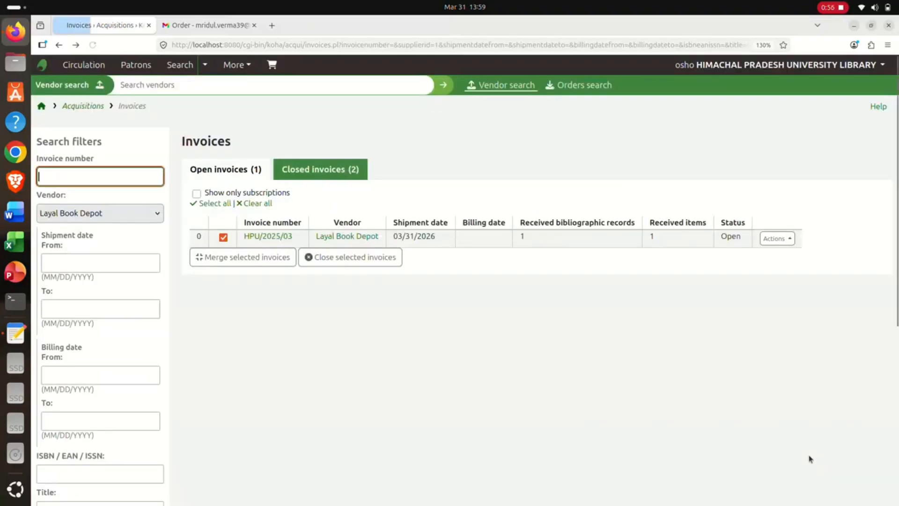
Close invoice HPU/2025/03 through its own row action and display the list of closed invoices.
click(775, 274)
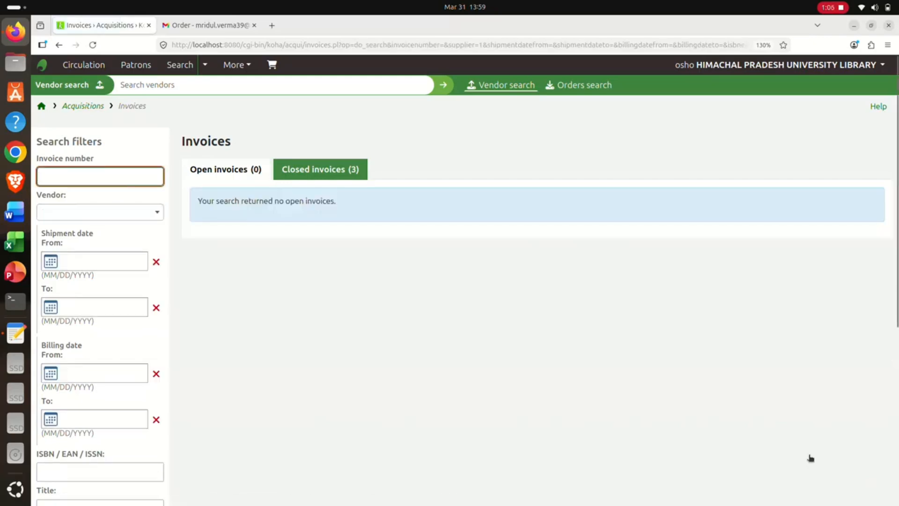
drag(198, 201, 338, 202)
click(338, 202)
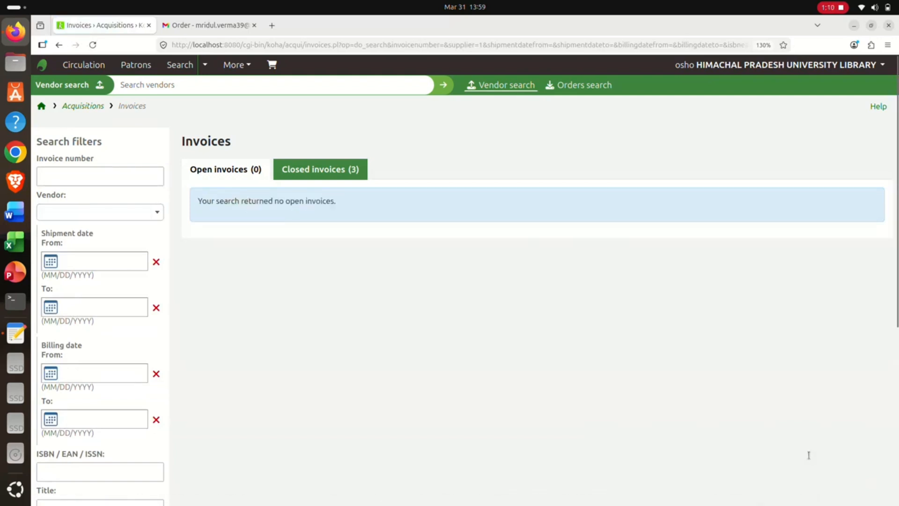
click(320, 170)
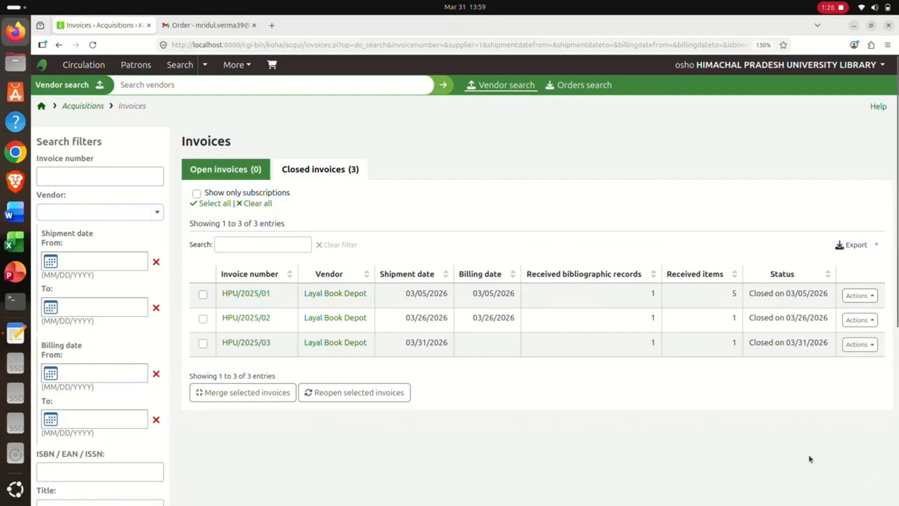
Open the Koha online catalog at localhost, without the 8080 port, in a new browser tab.
key(ctrl+t)
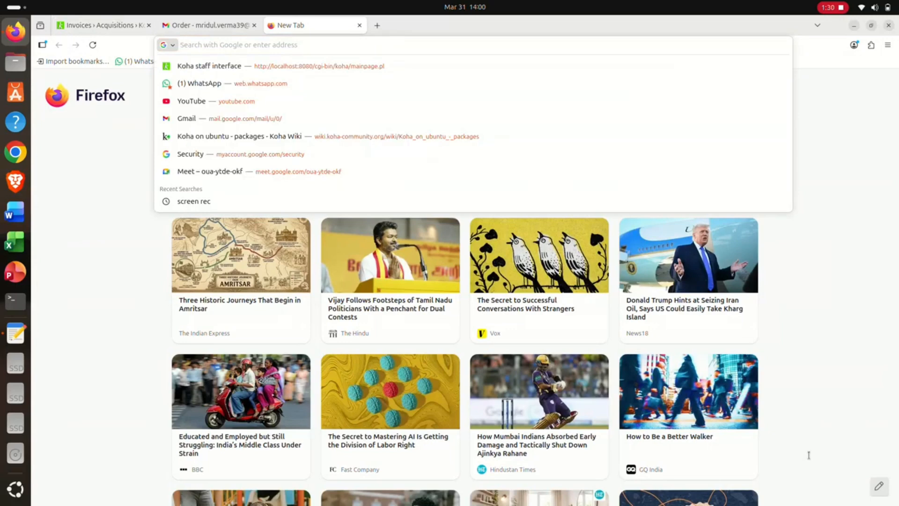
text(LOCAL)
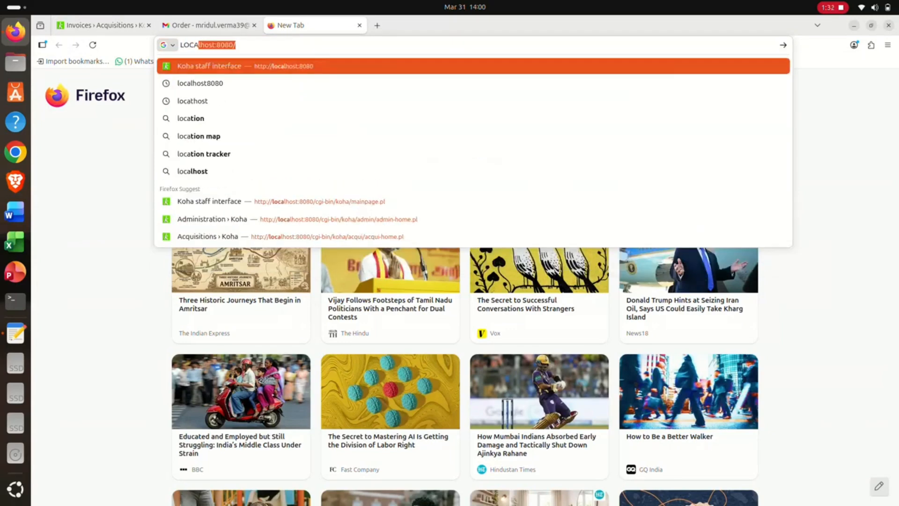
text(HOST)
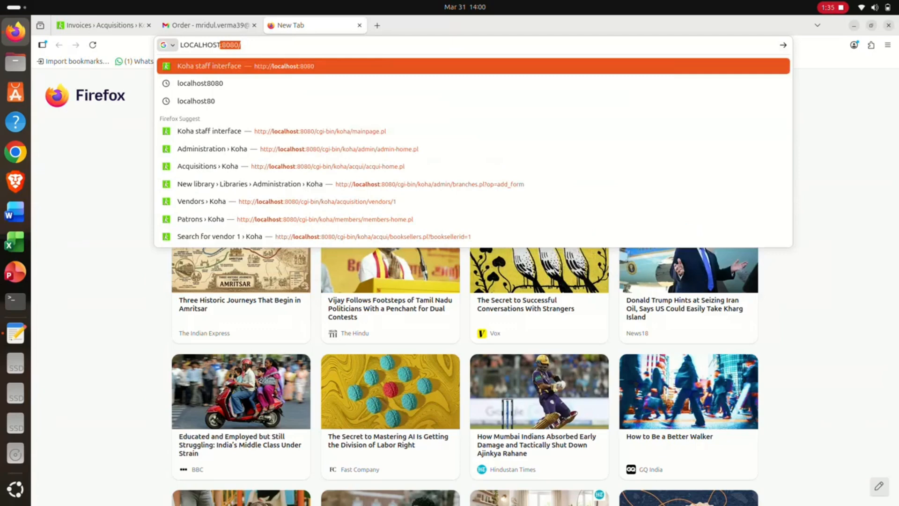
key(Left)
key(Delete)
key(Delete)
key(Delete)
key(Delete)
key(Delete)
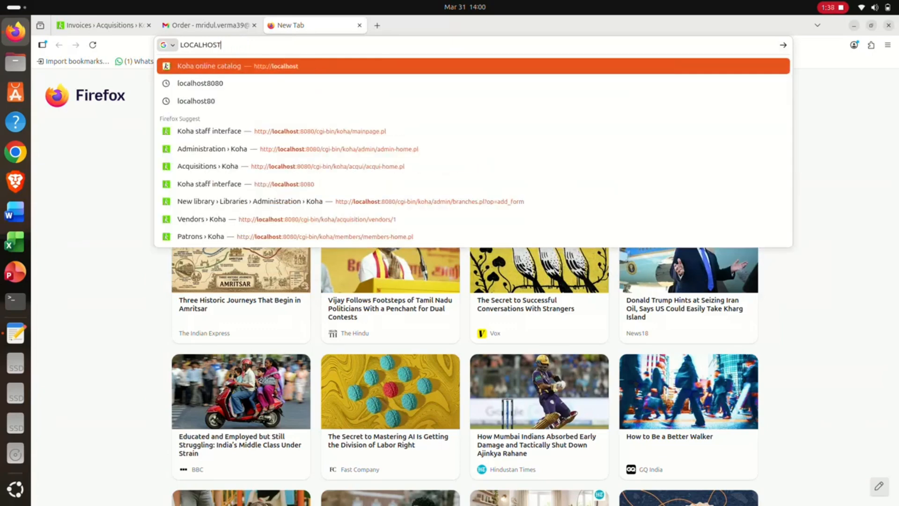
key(Return)
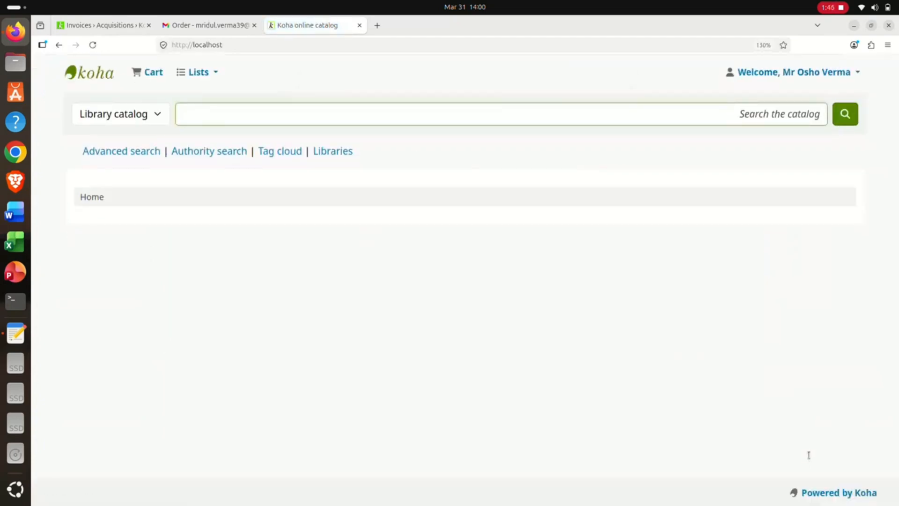
Search the online catalog for The Loom of Time and check its record and holdings.
text(T)
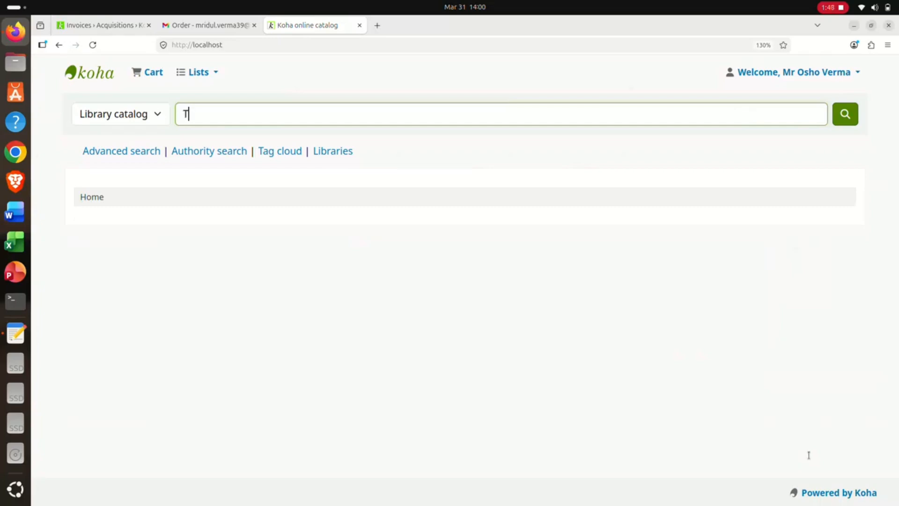
text(he Loom of Time)
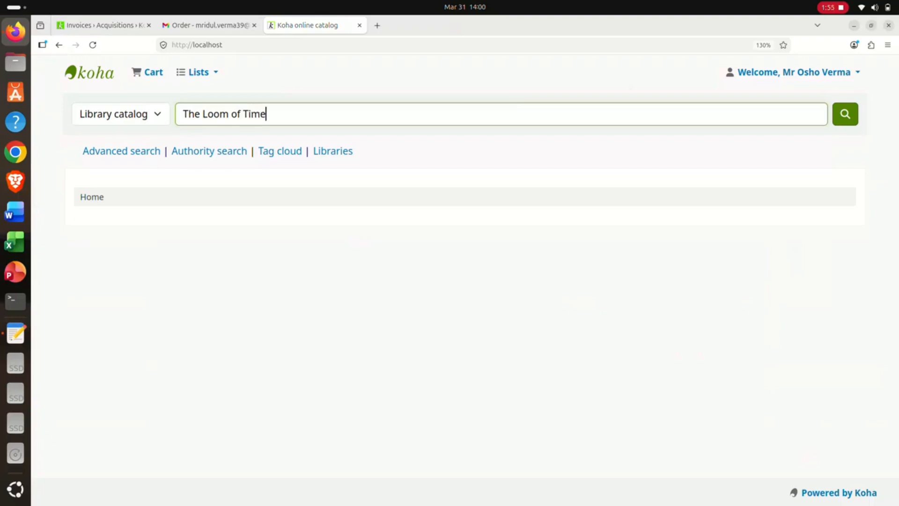
key(Return)
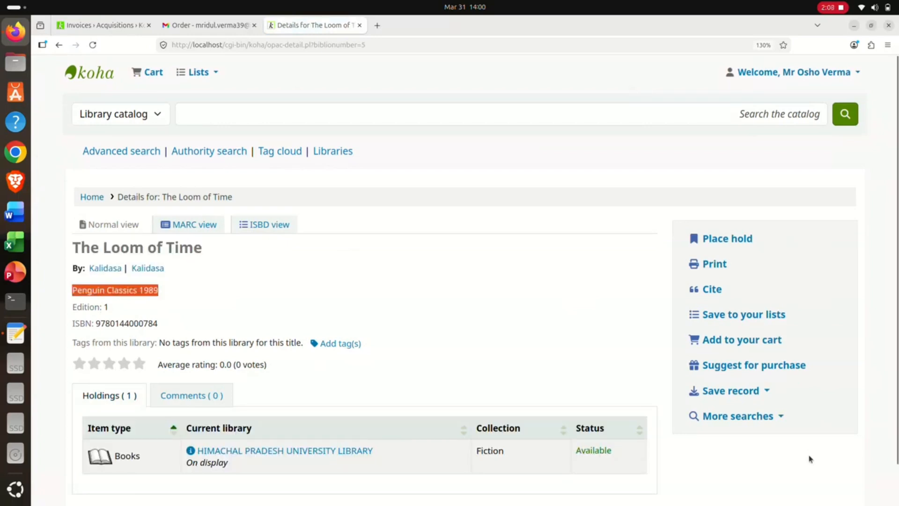
scroll(811, 460, down, 2)
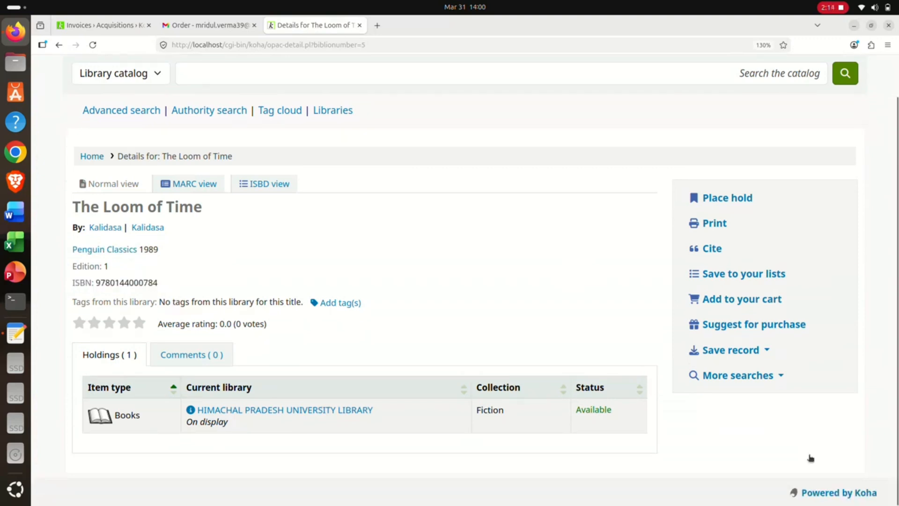
Return to the staff interface's home page and search its catalog for The Loom of Time.
key(ctrl+Tab)
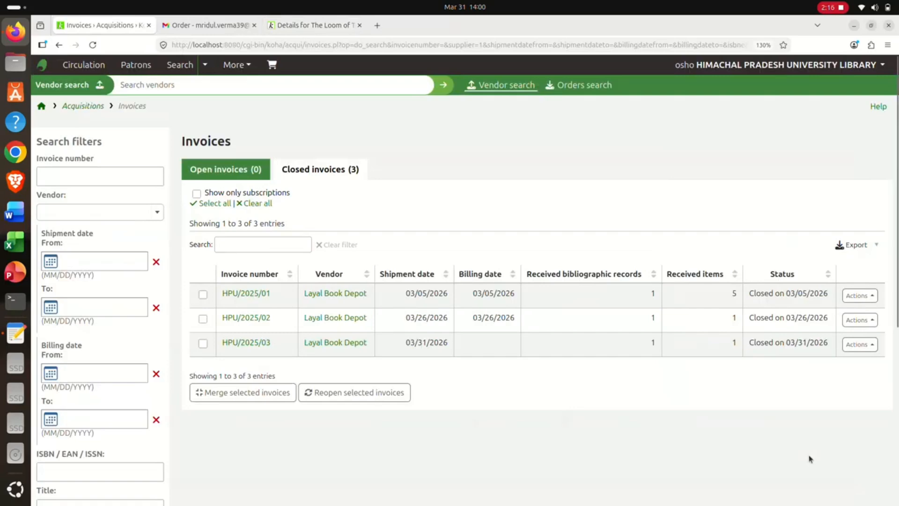
click(83, 106)
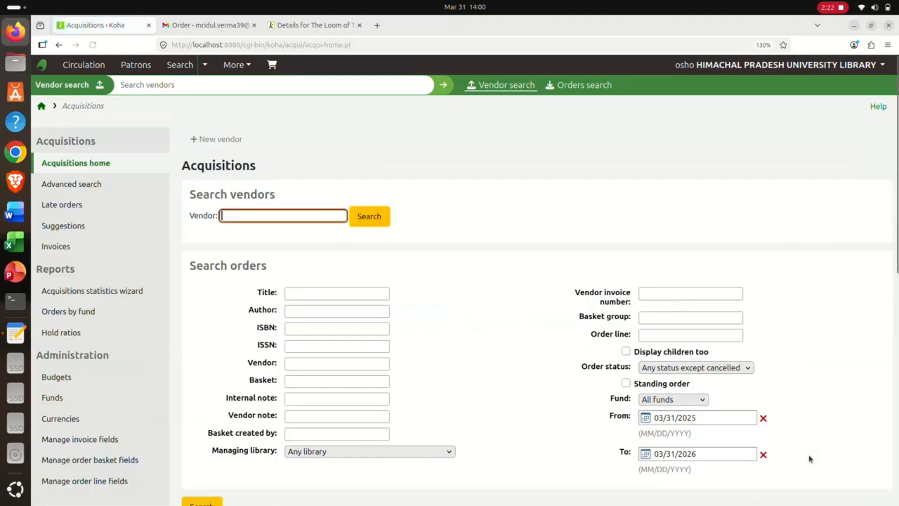
click(42, 106)
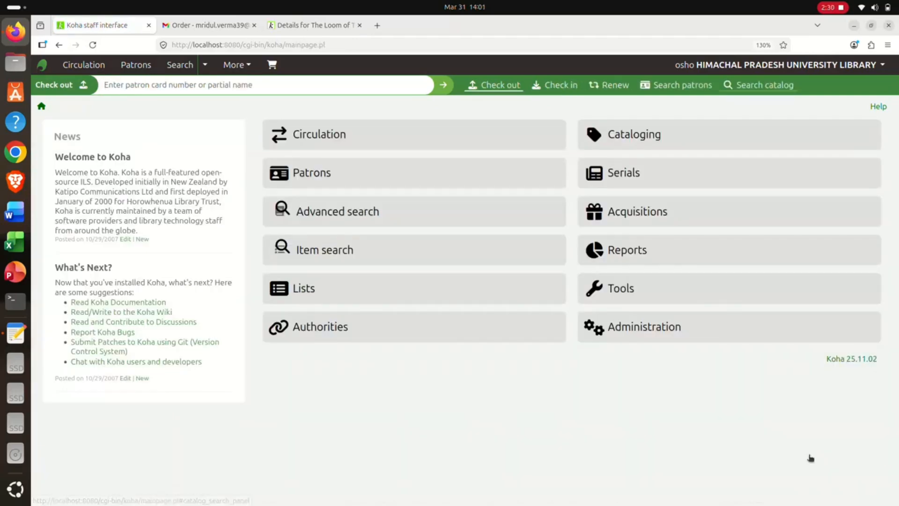
click(759, 85)
click(274, 85)
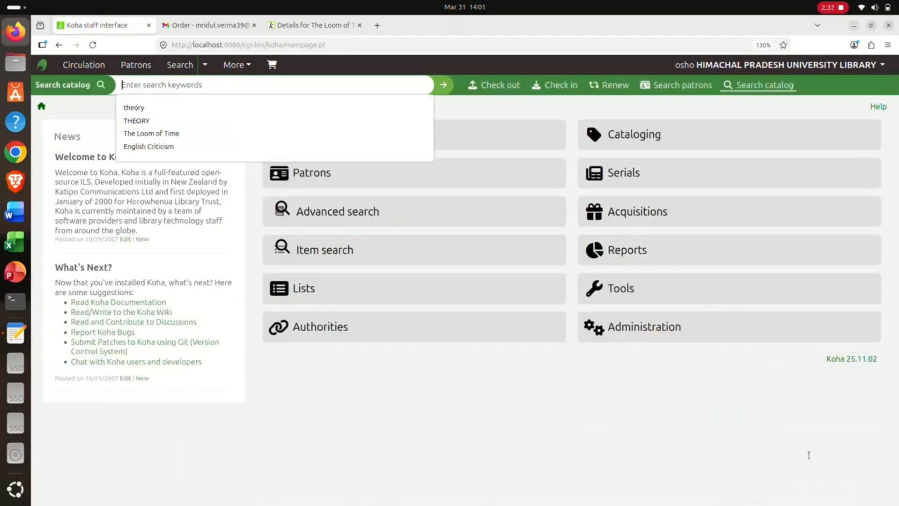
text(the)
key(Down)
key(Down)
key(Down)
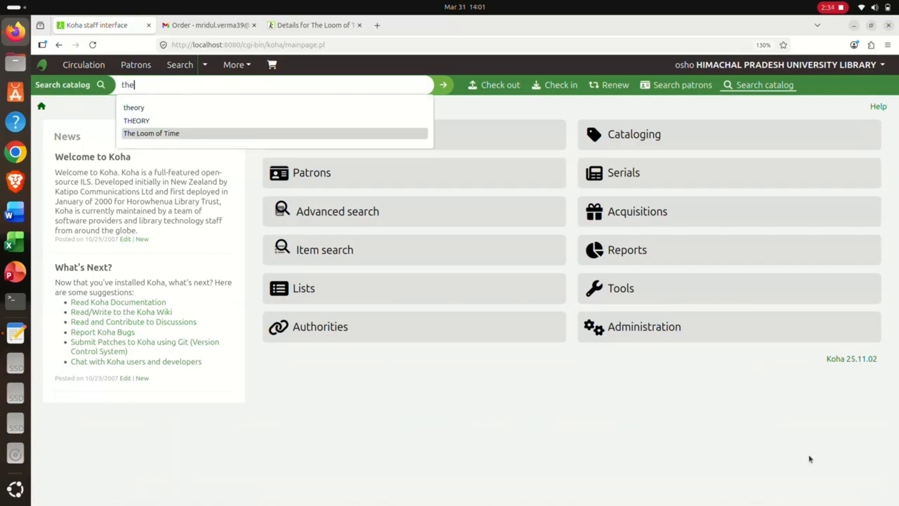
key(Return)
key(Return)
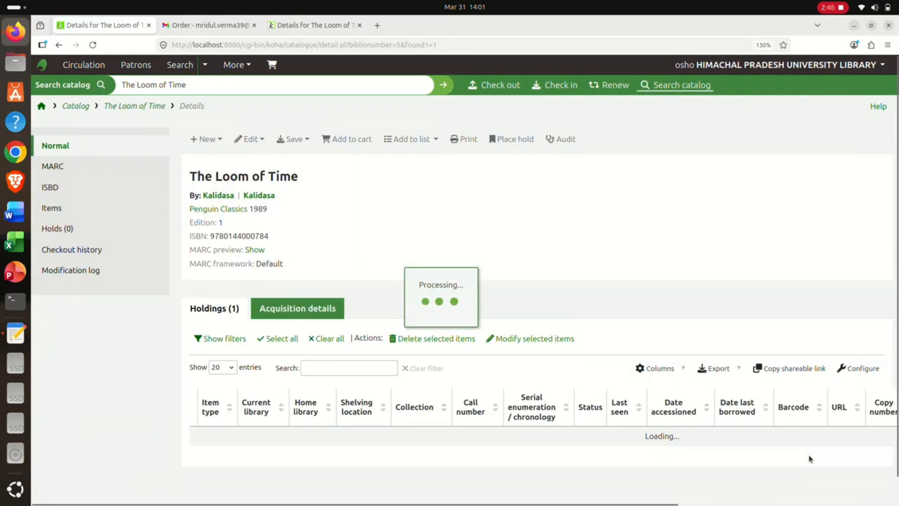
Examine the holdings and acquisition details of The Loom of Time, and return to the home page.
scroll(810, 459, down, 1)
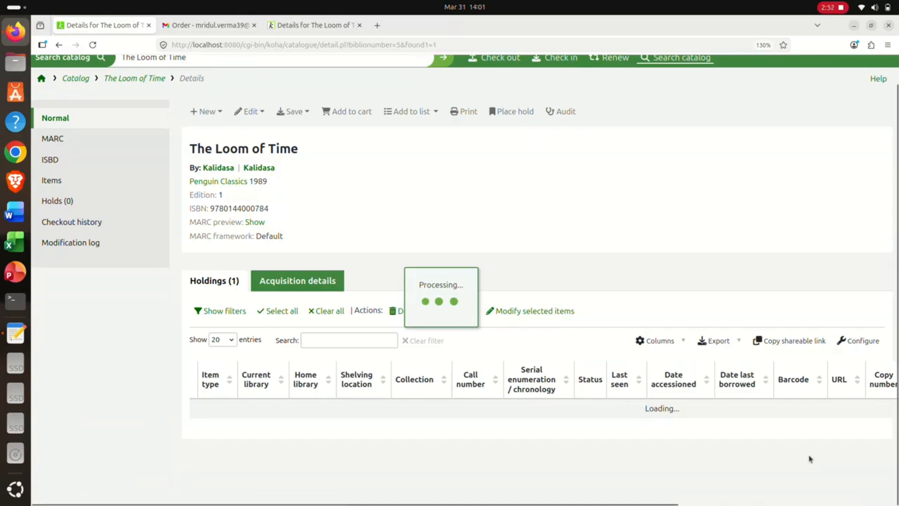
scroll(810, 459, down, 1)
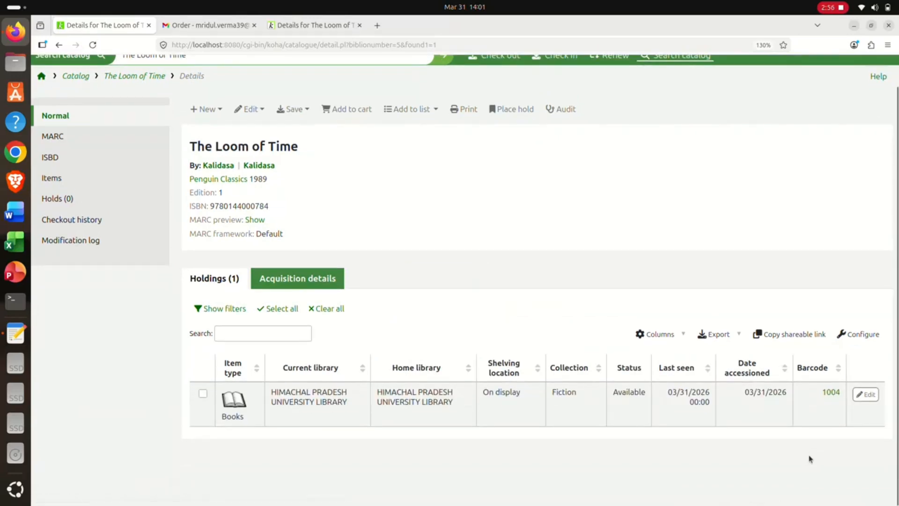
click(297, 278)
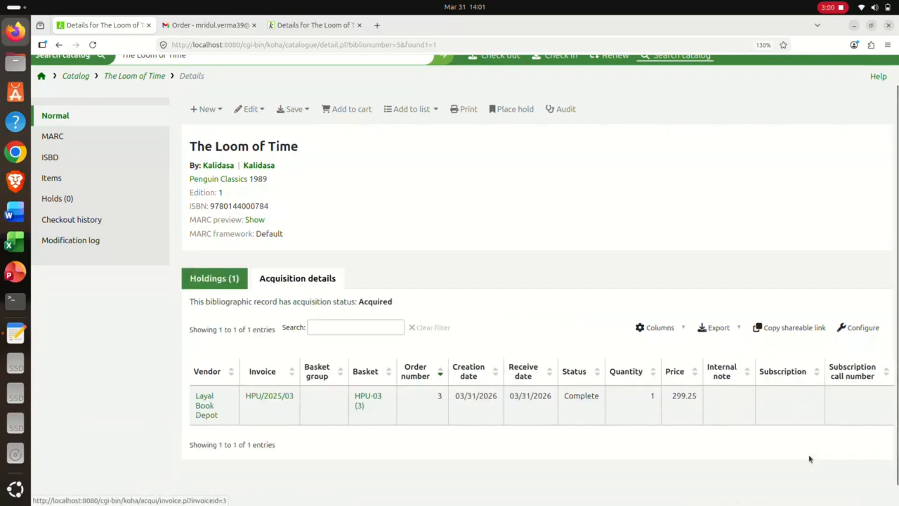
drag(195, 396, 698, 396)
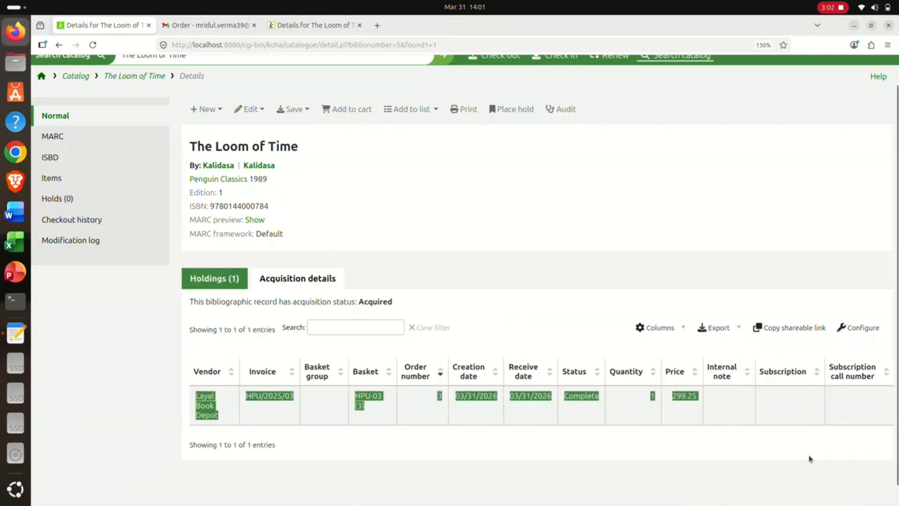
scroll(811, 459, up, 1)
scroll(812, 460, down, 2)
scroll(811, 459, up, 2)
scroll(811, 459, down, 2)
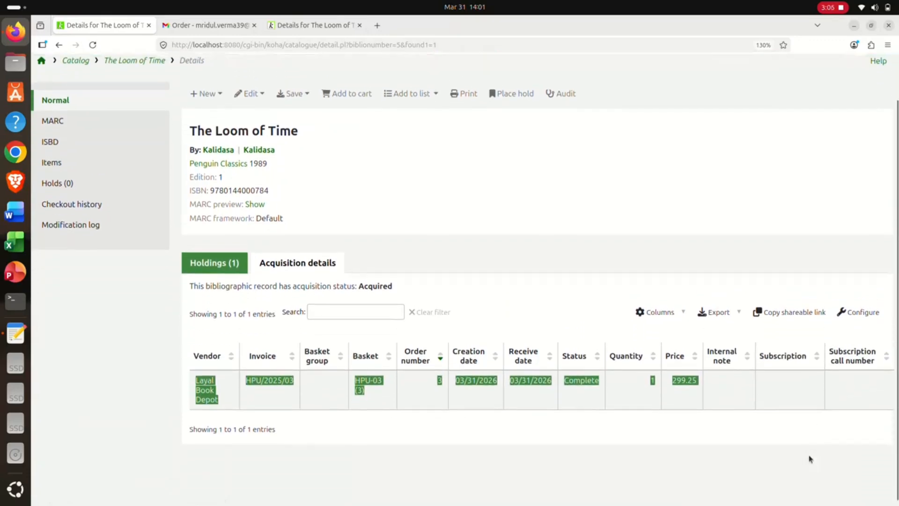
scroll(811, 459, up, 2)
click(42, 106)
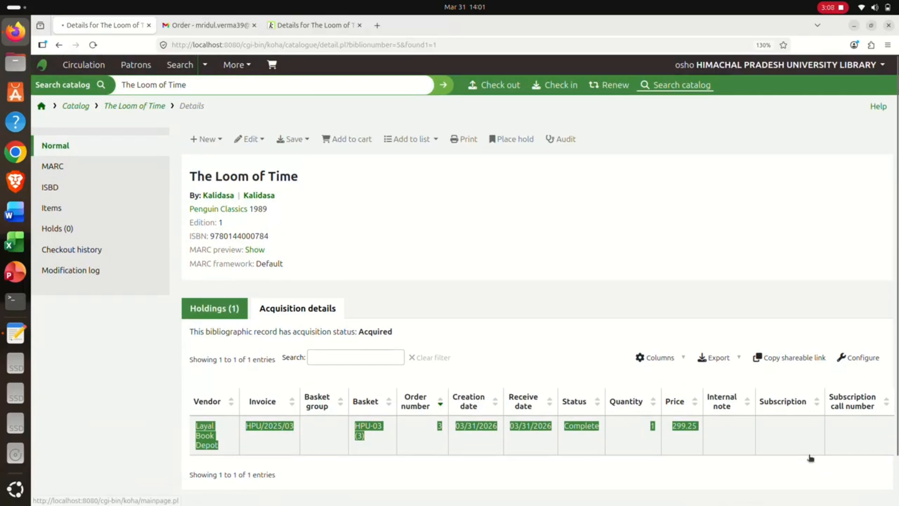